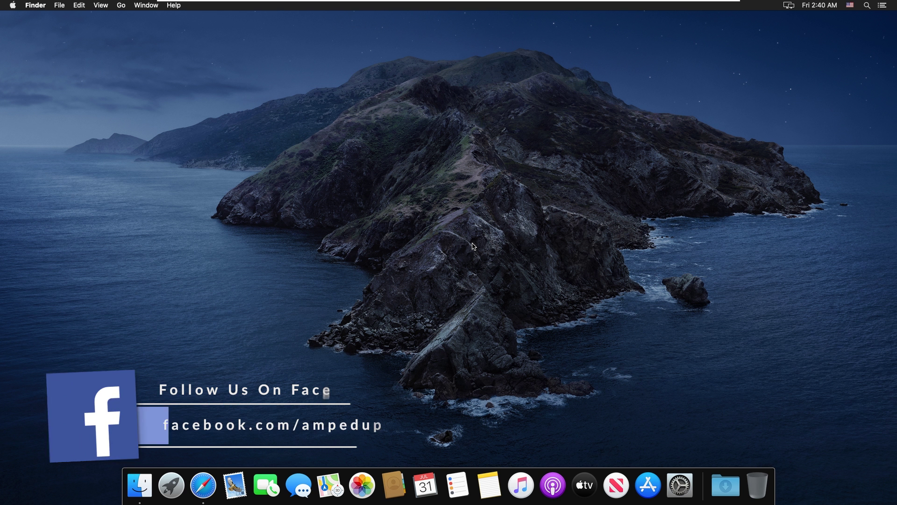
# Briefly open and close About This Mac, Finder, the app grid, Safari and the App Store
pyautogui.click(13, 5)
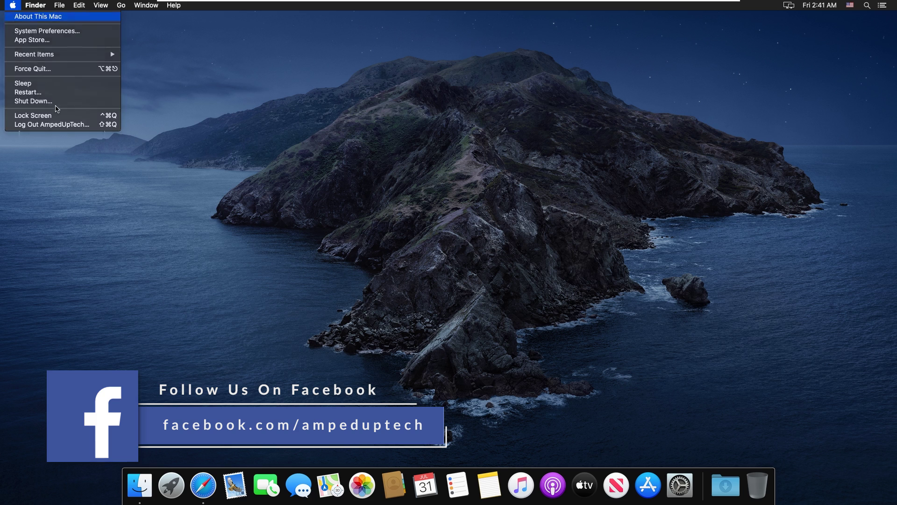
pyautogui.click(37, 16)
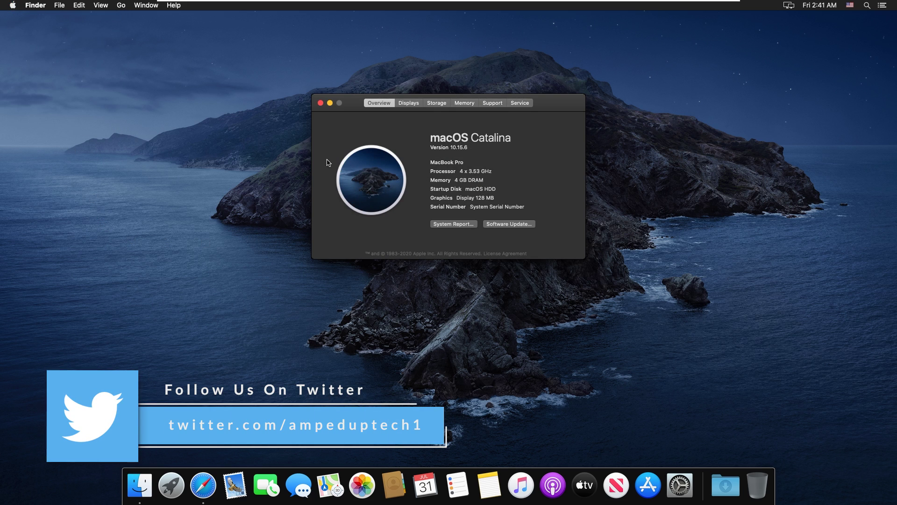
pyautogui.click(320, 103)
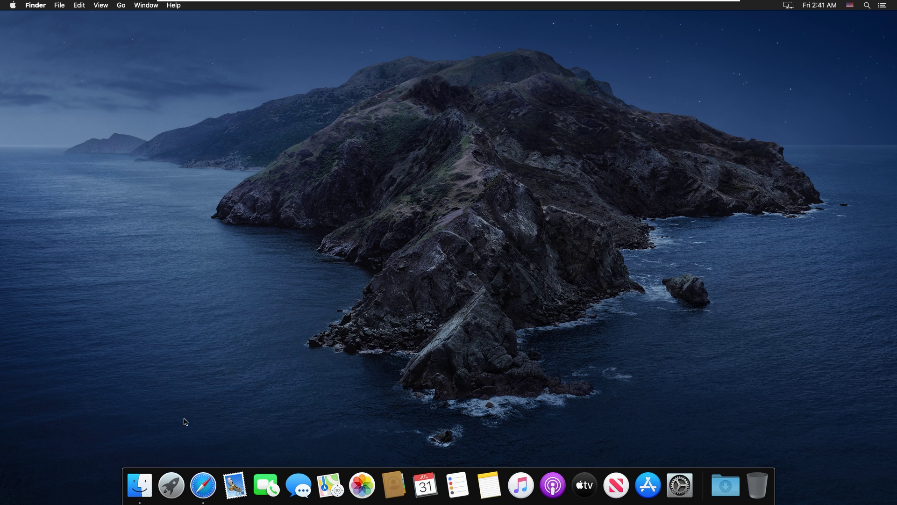
pyautogui.click(139, 486)
pyautogui.click(277, 79)
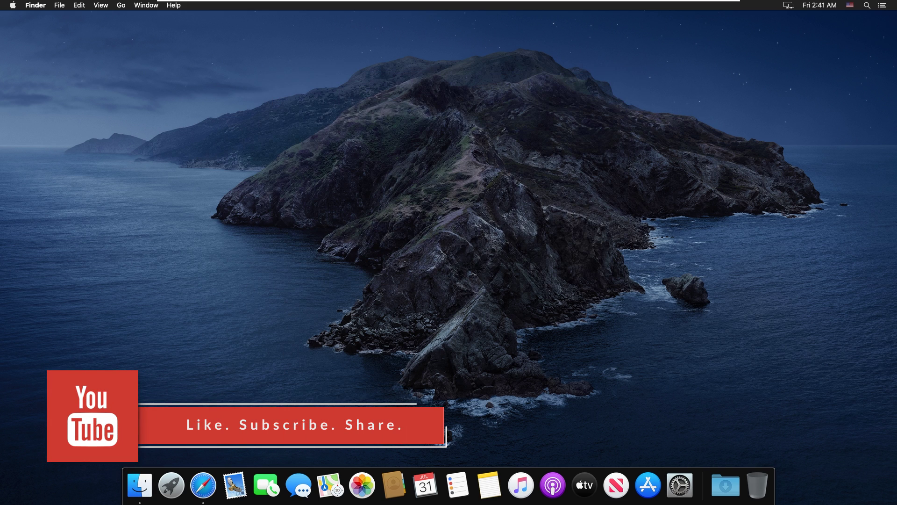
pyautogui.click(171, 486)
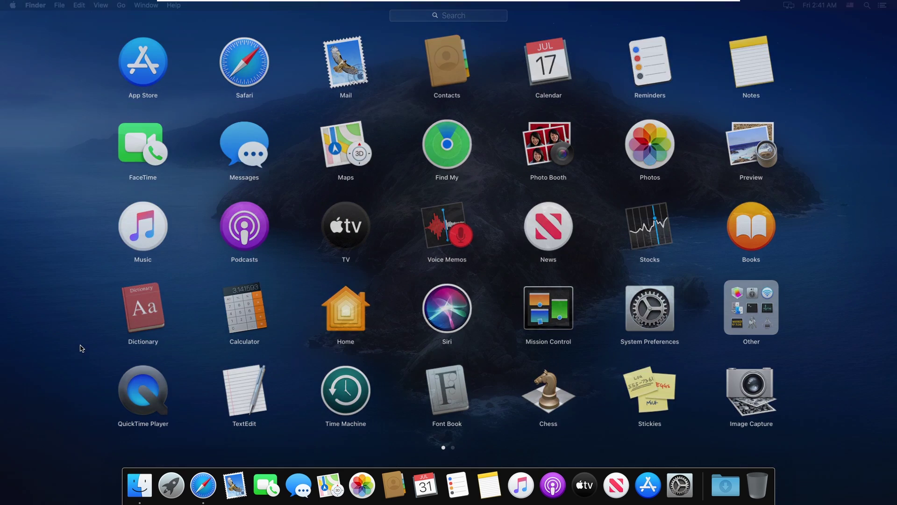
pyautogui.click(82, 348)
pyautogui.click(204, 483)
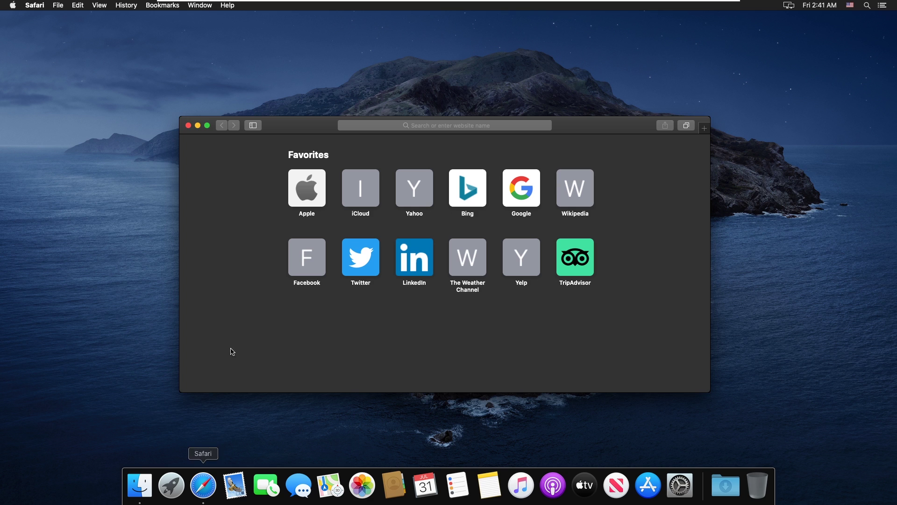
pyautogui.click(198, 127)
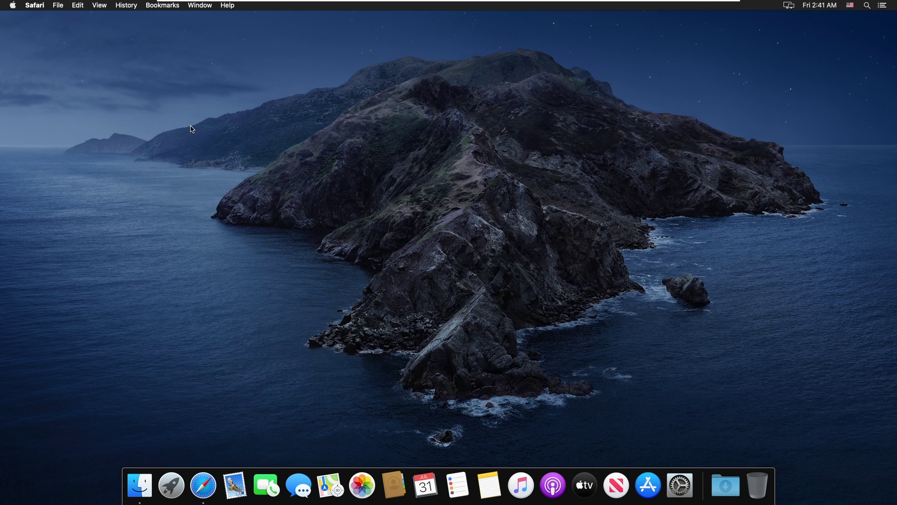
pyautogui.click(651, 487)
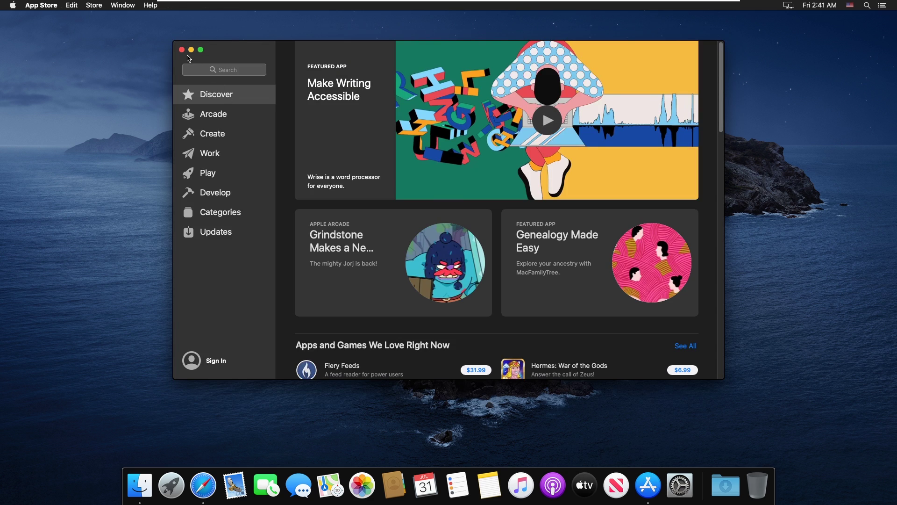
pyautogui.click(182, 50)
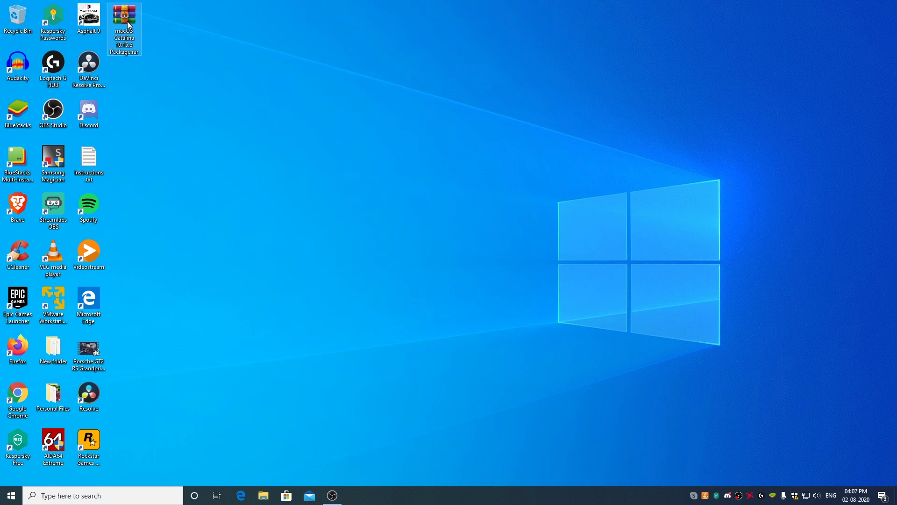
# Extract the macOS Catalina archive into a 'macOS Catalina 10.15.6 Package' folder
pyautogui.moveTo(128, 22)
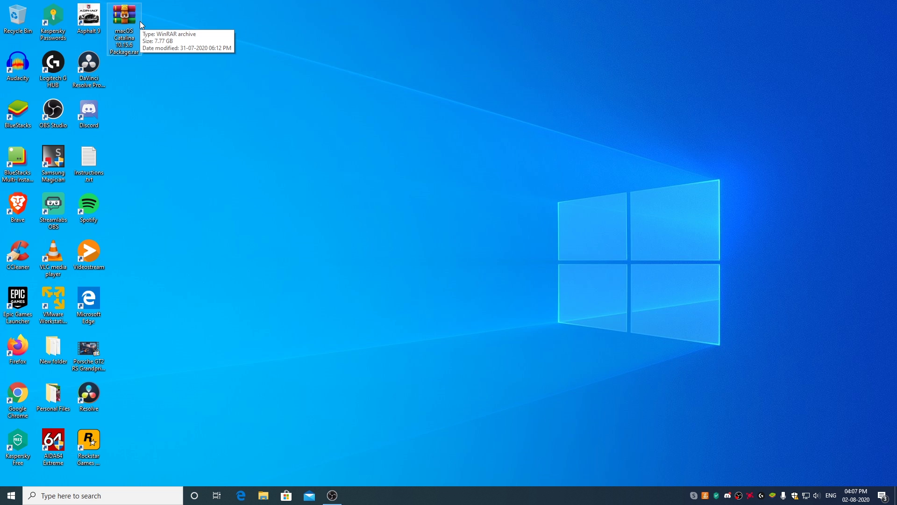
pyautogui.rightClick(122, 20)
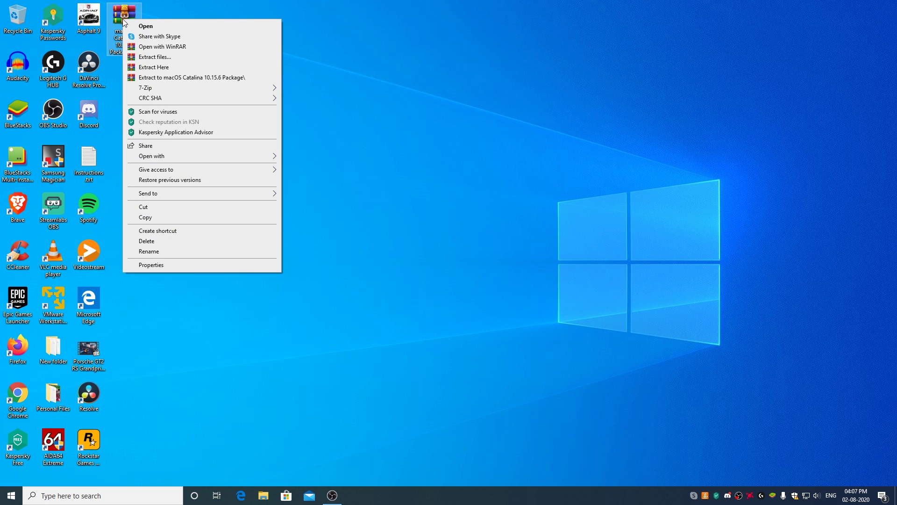
pyautogui.click(196, 81)
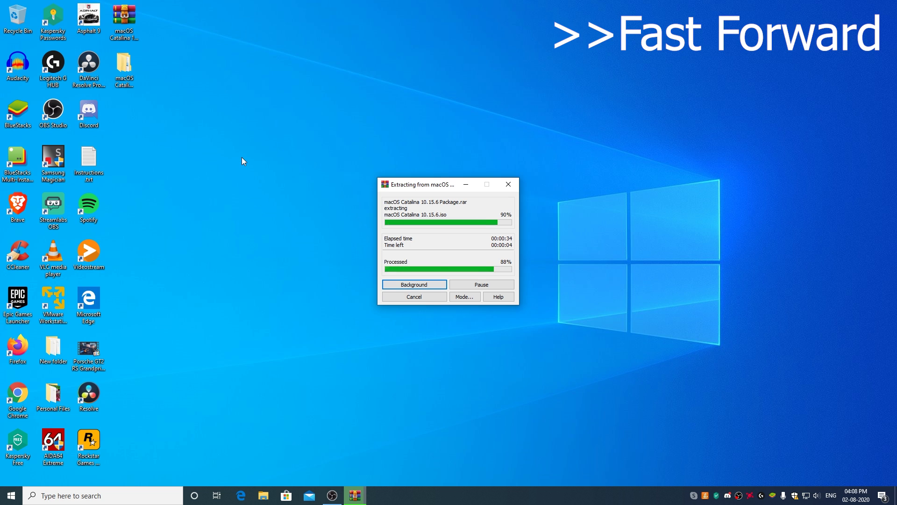
# Open the extracted desktop folder, then its inner macOS Catalina 10.15.6 Package folder
pyautogui.doubleClick(124, 73)
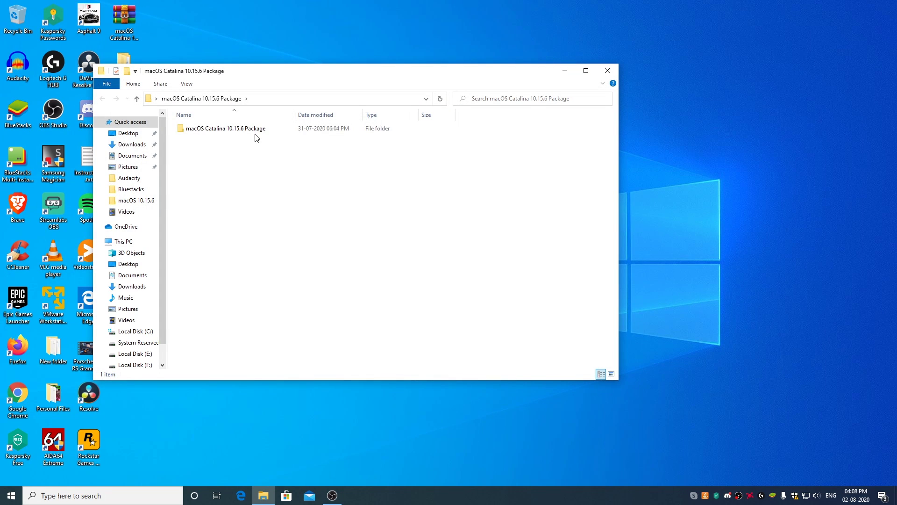
pyautogui.doubleClick(252, 129)
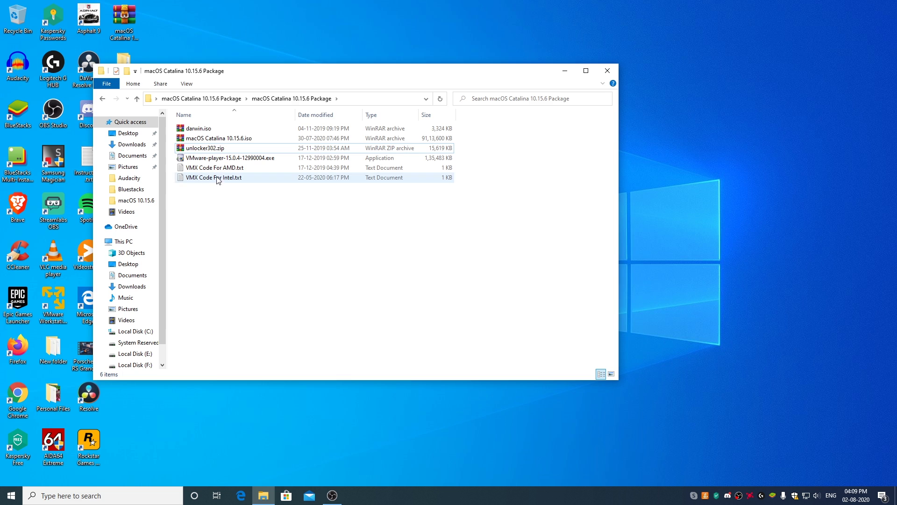
# Extract unlocker302.zip to its own folder, open it, and bring up win-install.cmd's options
pyautogui.rightClick(202, 150)
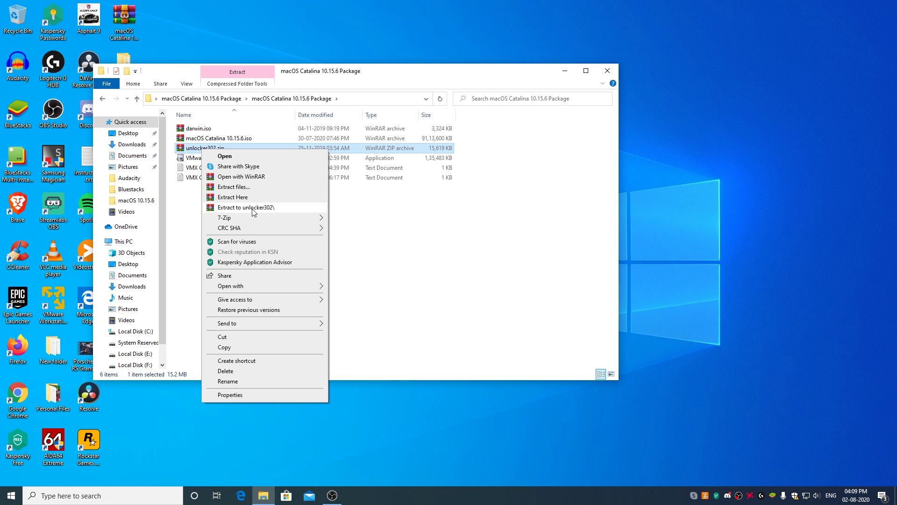
pyautogui.click(234, 207)
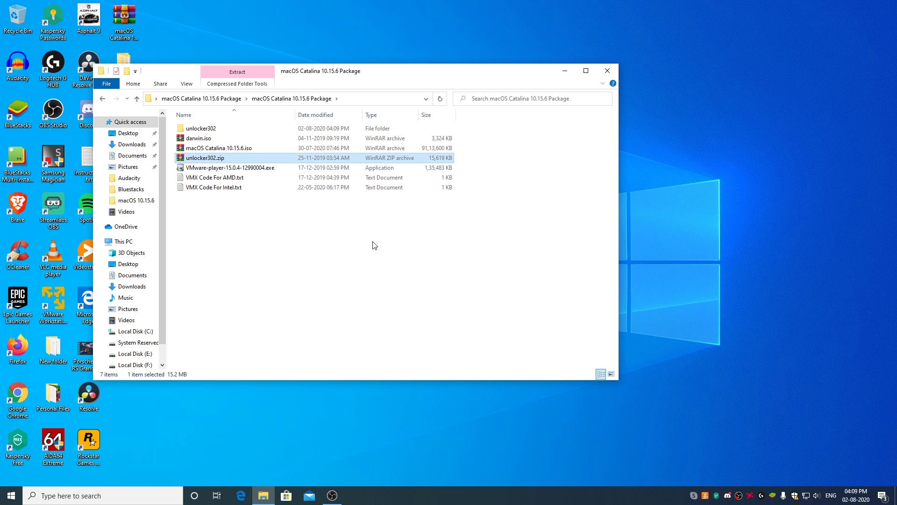
pyautogui.doubleClick(214, 131)
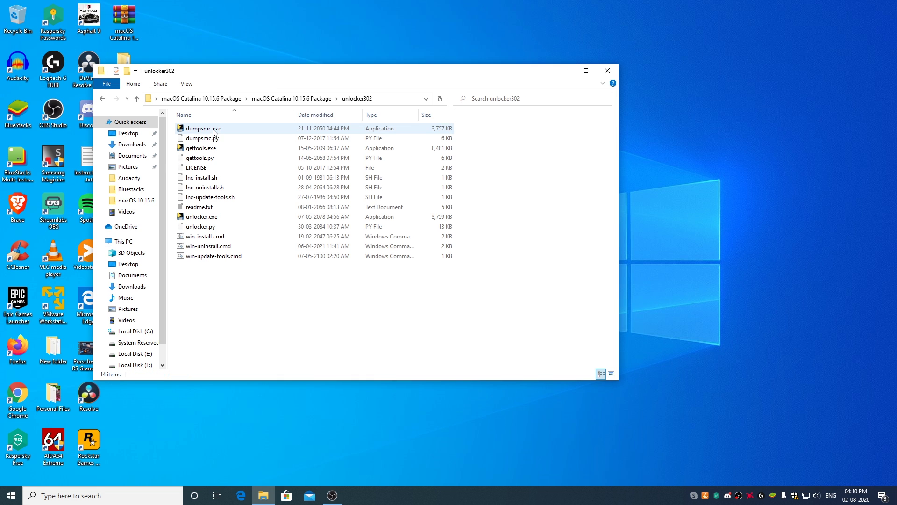
pyautogui.rightClick(205, 239)
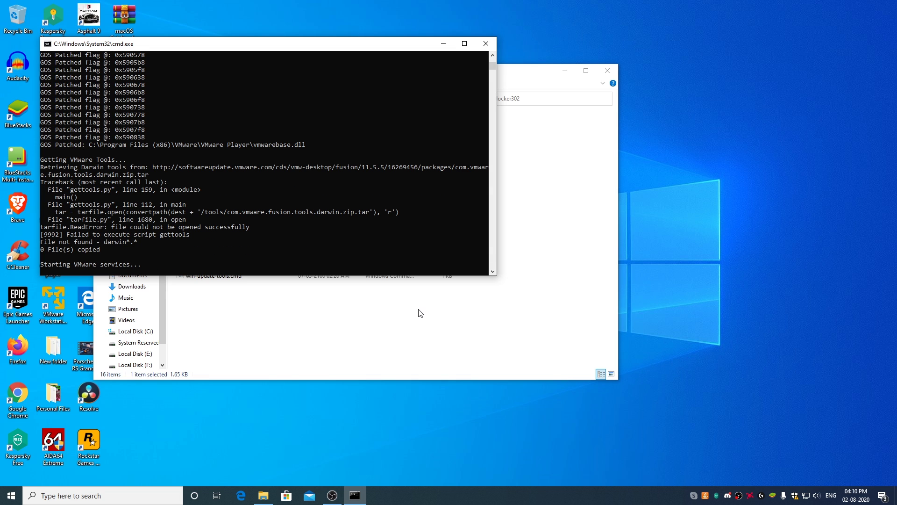
# Close the unlocker302 window and begin a new virtual machine in VMware Player
pyautogui.click(608, 71)
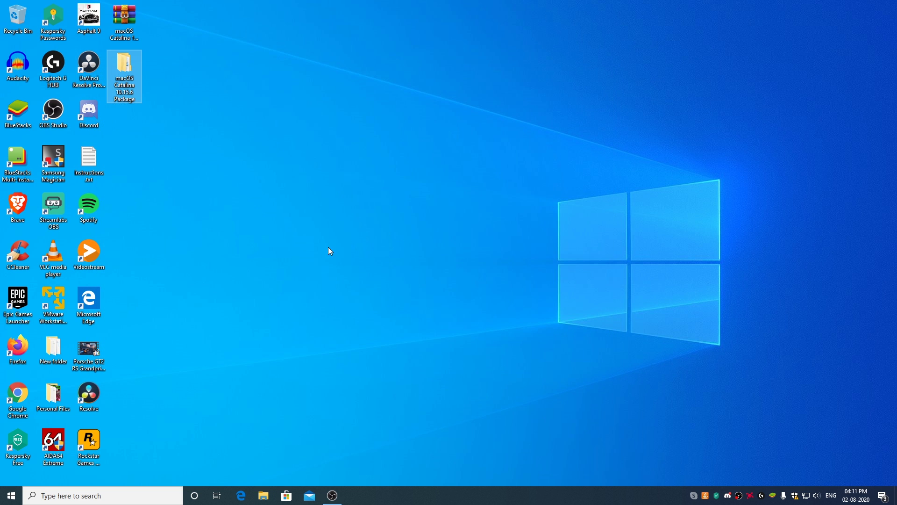
pyautogui.click(54, 301)
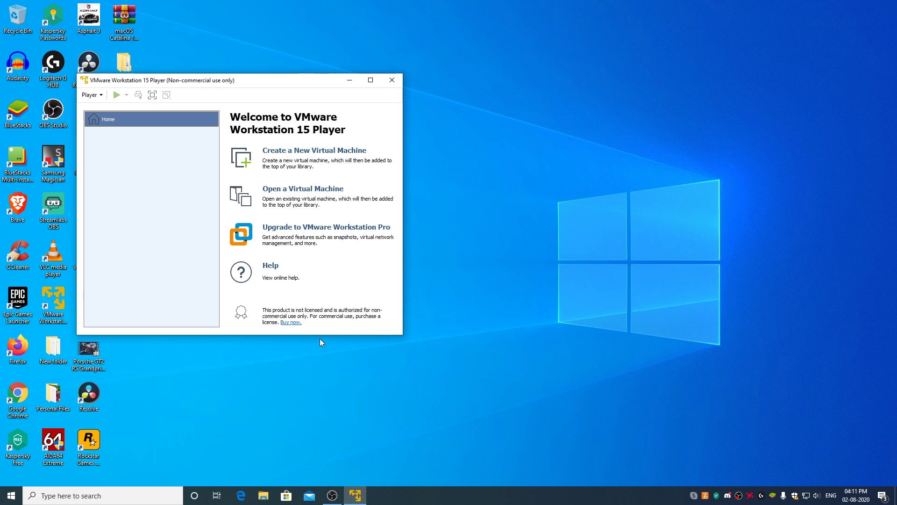
pyautogui.click(297, 152)
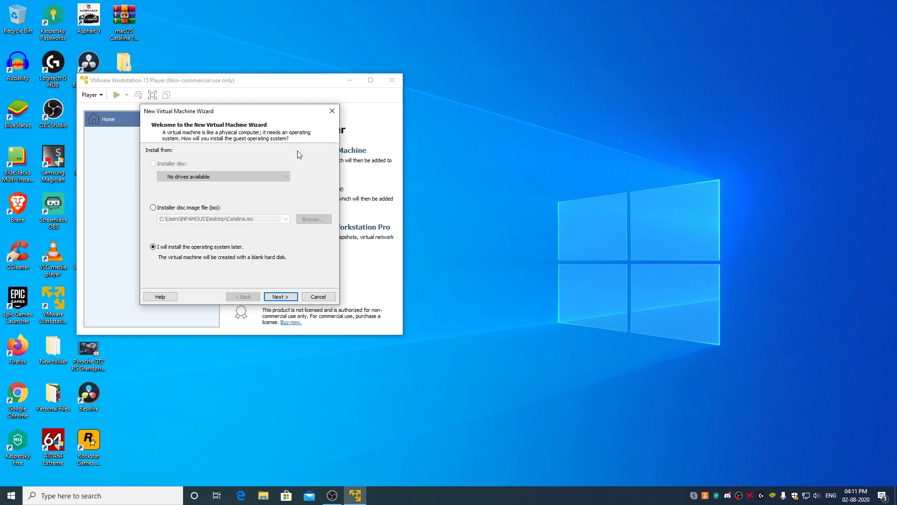
# Install the OS later, accept the Mac OS X macOS 10.14 guest, and name it 'macOS 10.15.6'
pyautogui.click(281, 297)
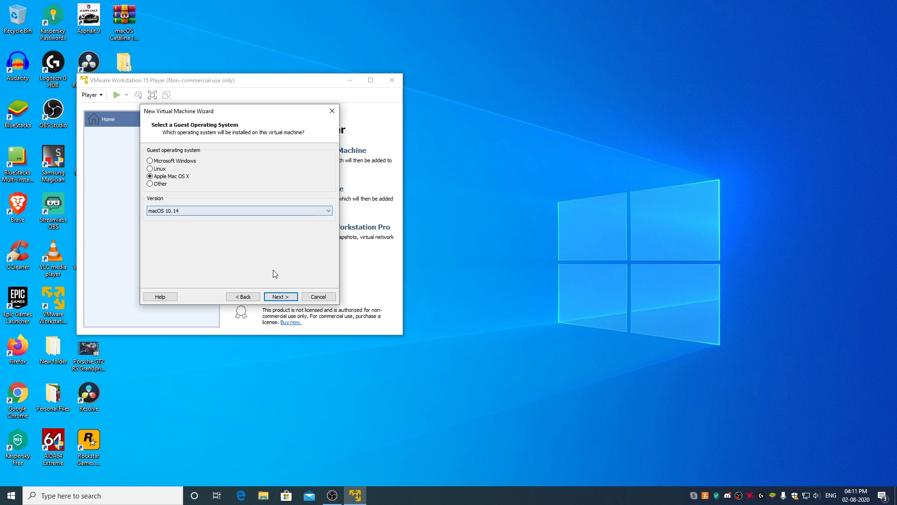
pyautogui.click(280, 296)
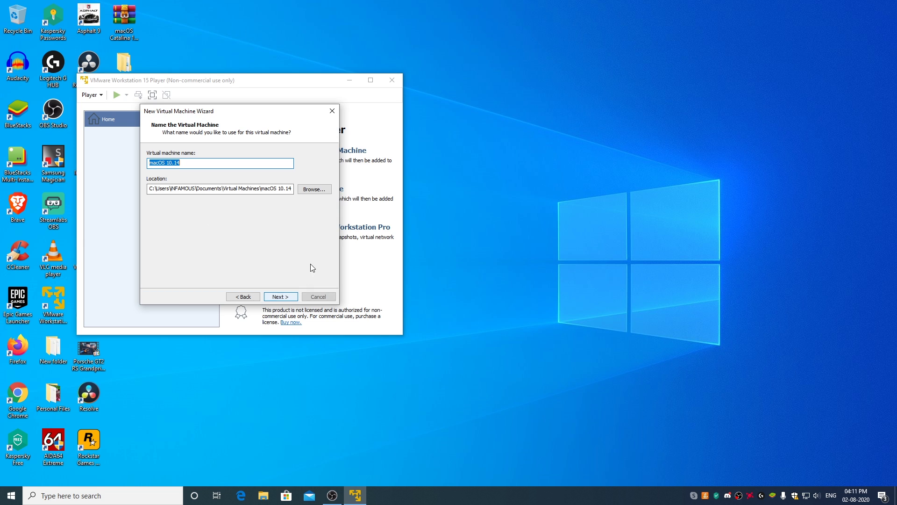
pyautogui.click(200, 167)
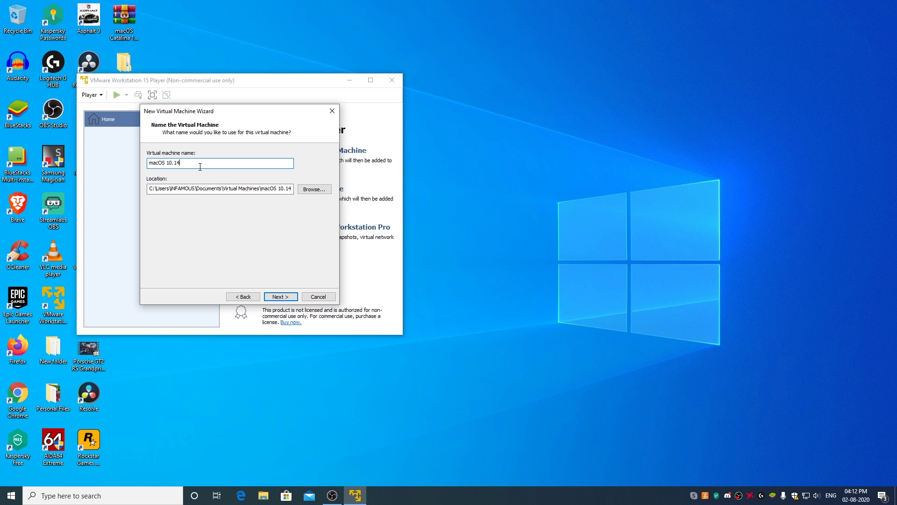
pyautogui.press('BackSpace')
pyautogui.write('5.6')
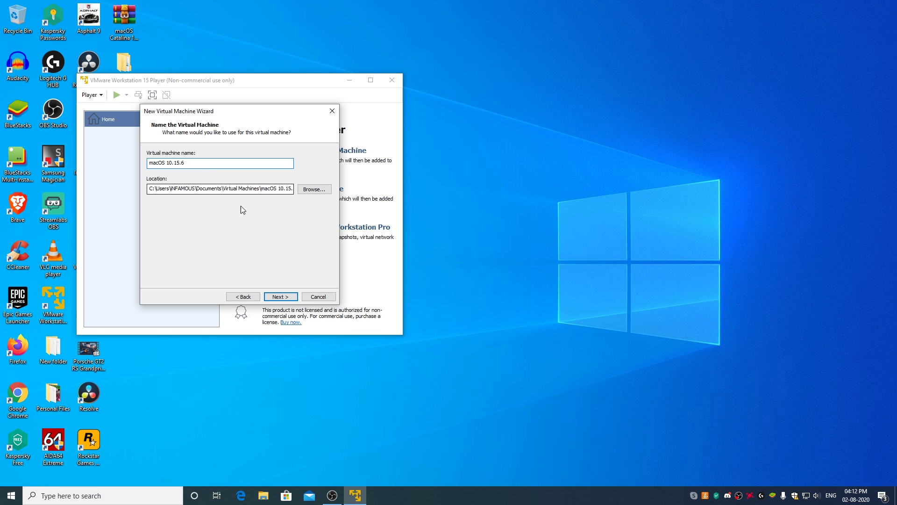
pyautogui.click(280, 297)
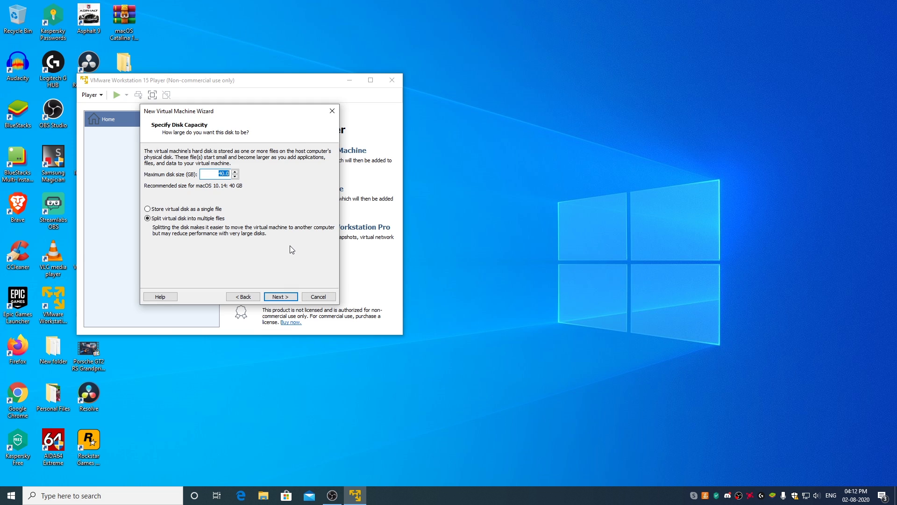
# Store the virtual disk as a single file with a 160 GB maximum size
pyautogui.click(151, 210)
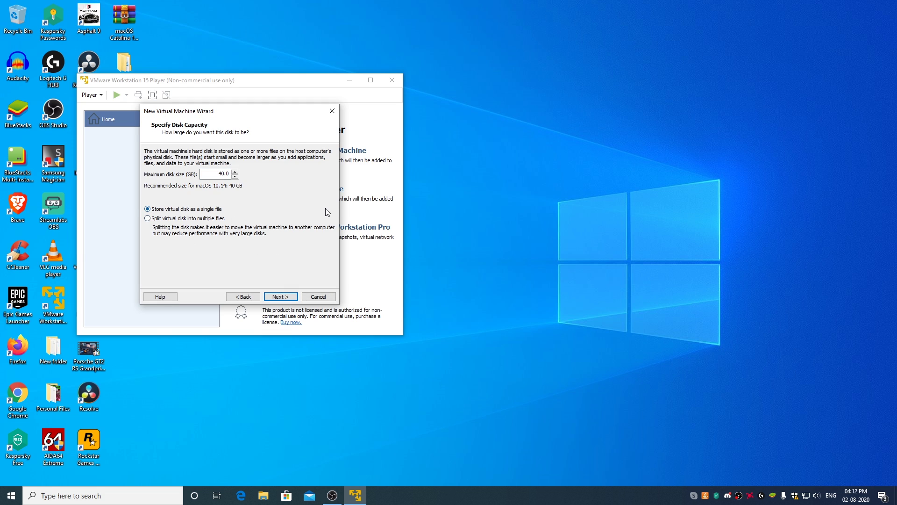
pyautogui.doubleClick(217, 177)
pyautogui.write('160')
pyautogui.click(280, 296)
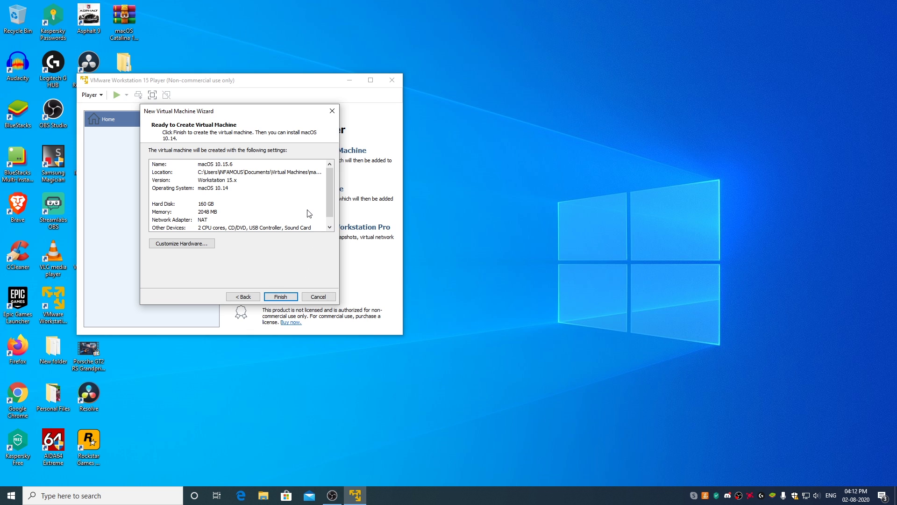
# Set 4 GB memory and 4 processor cores, and enable Intel VT-x/EPT virtualization
pyautogui.click(184, 243)
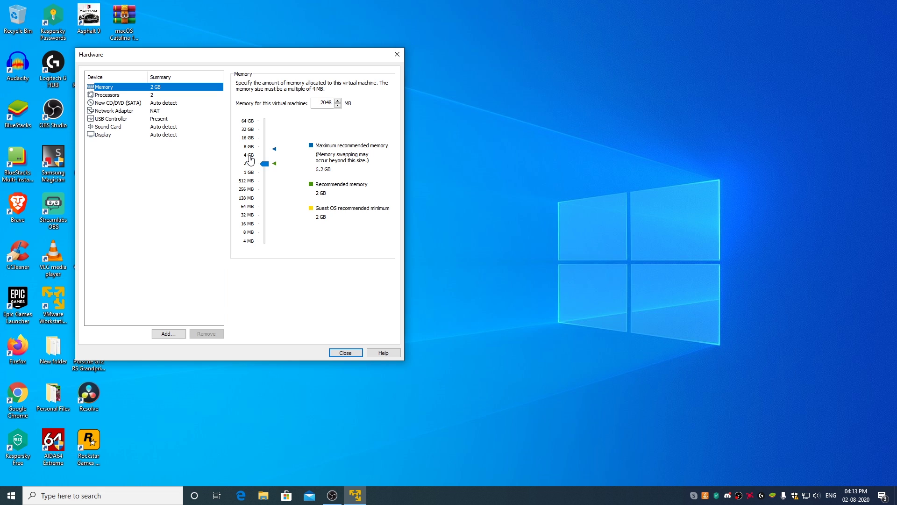
pyautogui.click(250, 156)
pyautogui.click(118, 97)
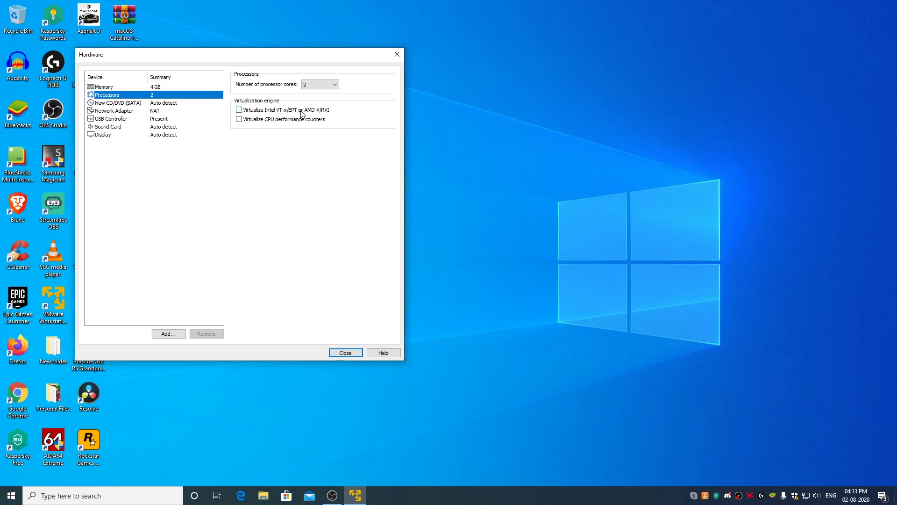
pyautogui.click(323, 85)
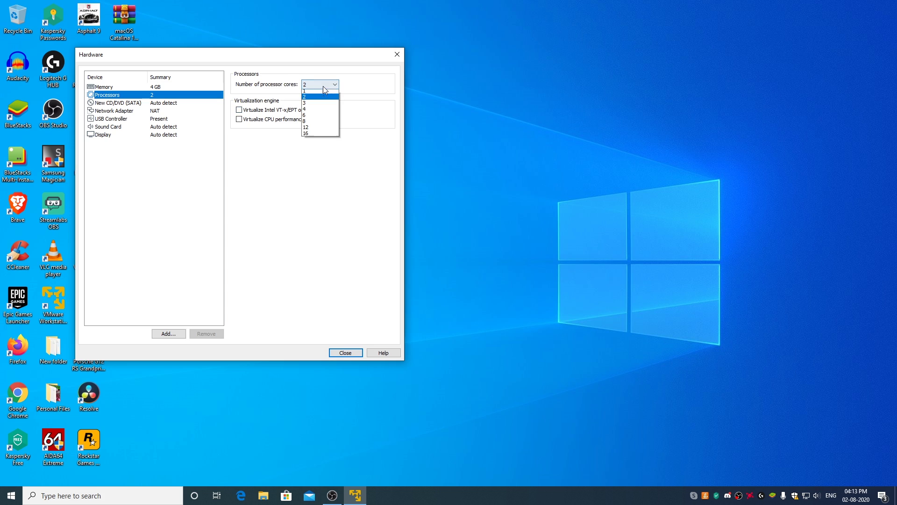
pyautogui.click(317, 114)
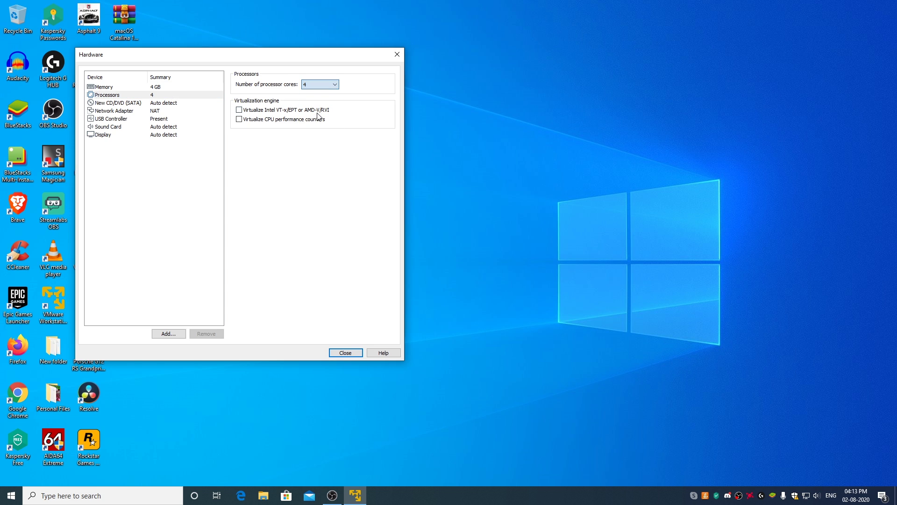
pyautogui.click(239, 109)
# Point the CD/DVD drive at the macOS Catalina 10.15.6.iso image file
pyautogui.click(118, 95)
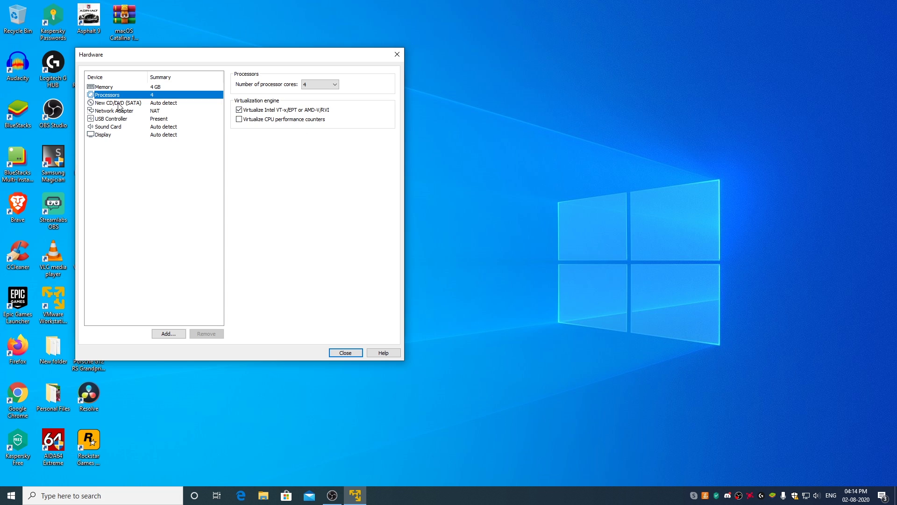
pyautogui.click(114, 103)
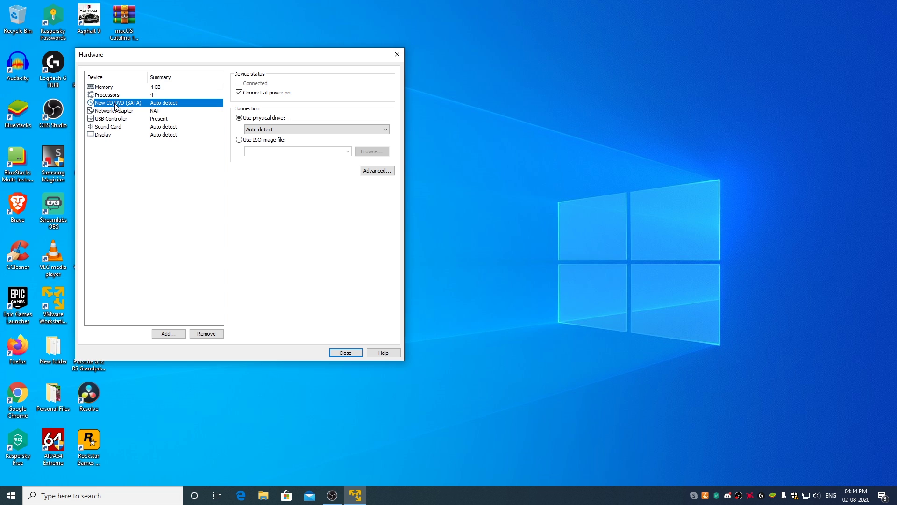
pyautogui.click(239, 139)
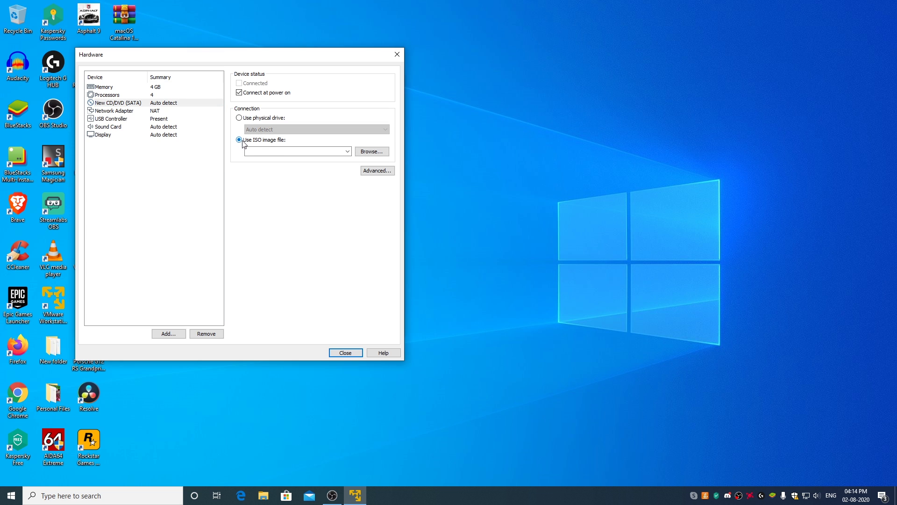
pyautogui.click(377, 158)
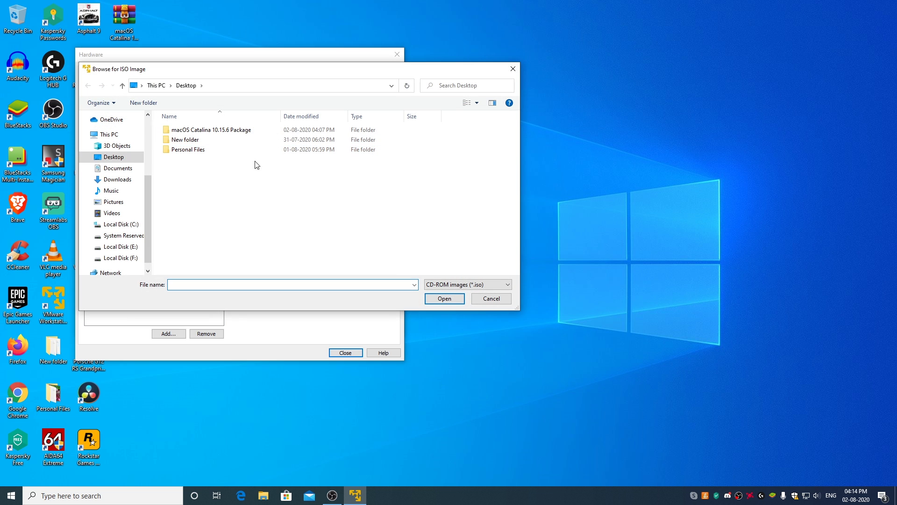
pyautogui.doubleClick(233, 135)
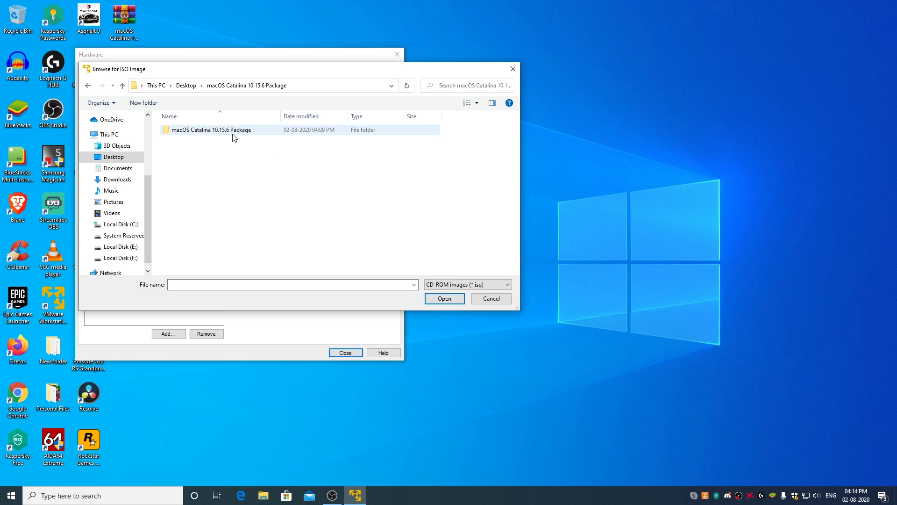
pyautogui.click(235, 135)
pyautogui.doubleClick(234, 133)
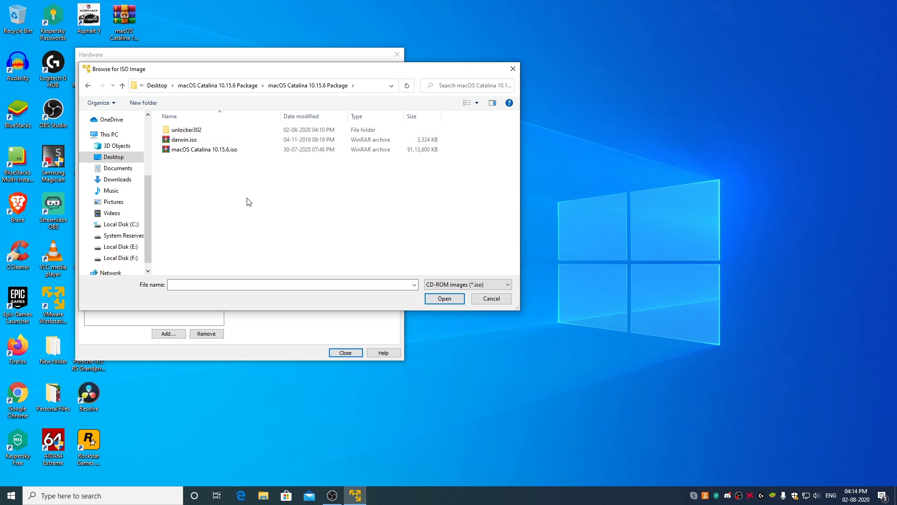
pyautogui.click(225, 151)
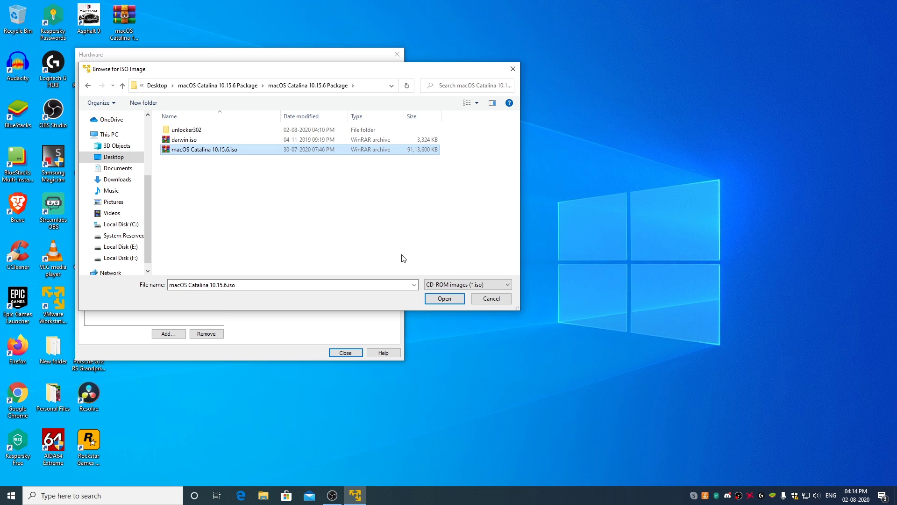
pyautogui.click(444, 301)
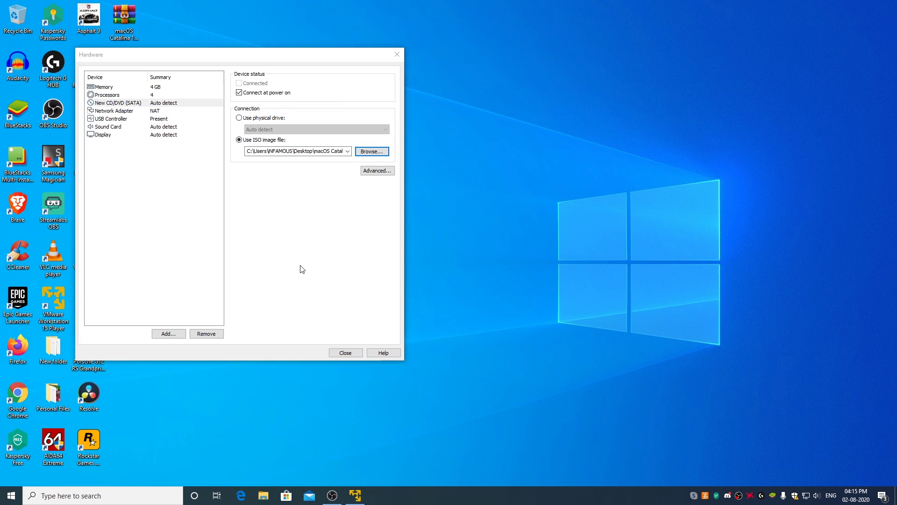
# Set USB compatibility to 2.0, show all USB input devices, and finish creating the VM
pyautogui.click(122, 119)
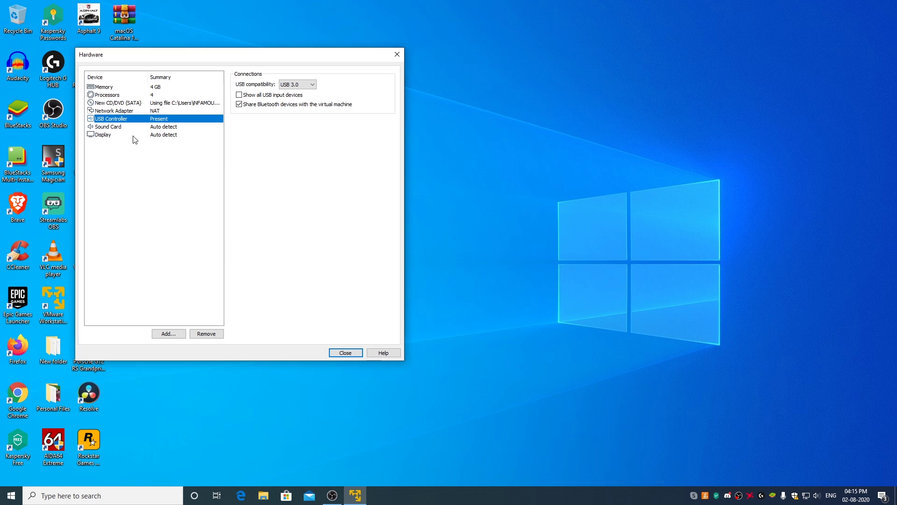
pyautogui.click(302, 86)
pyautogui.click(292, 98)
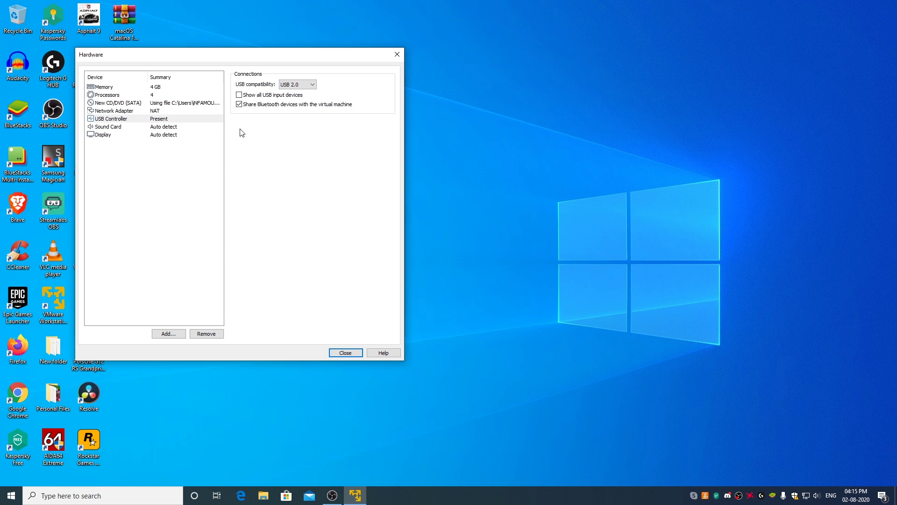
pyautogui.click(240, 95)
pyautogui.click(349, 356)
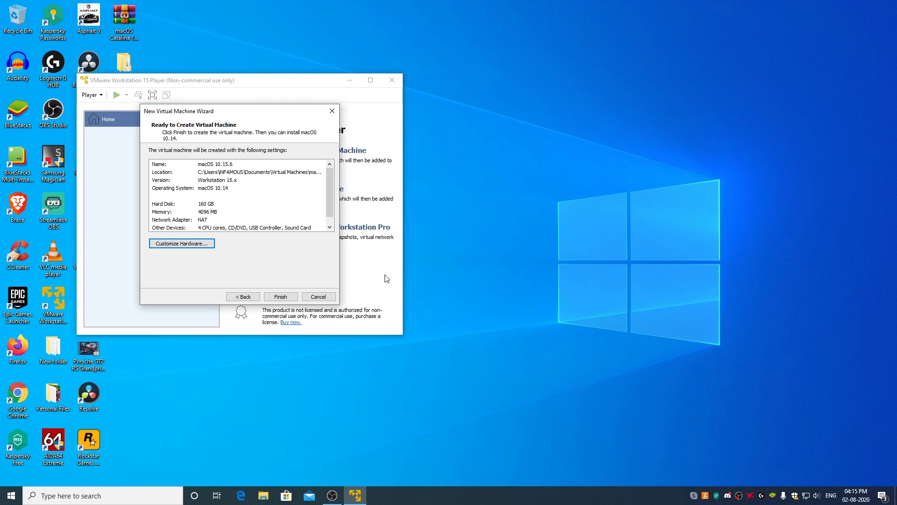
pyautogui.click(281, 296)
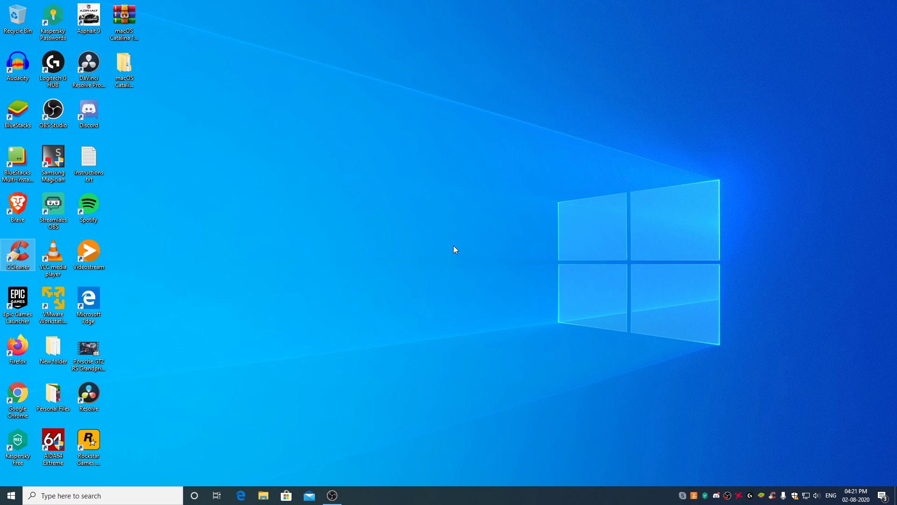
# Browse to Documents > Virtual Machines > macOS 10.15.6 and open macOS 10.15.6.vmx in Notepad
pyautogui.press('super+e')
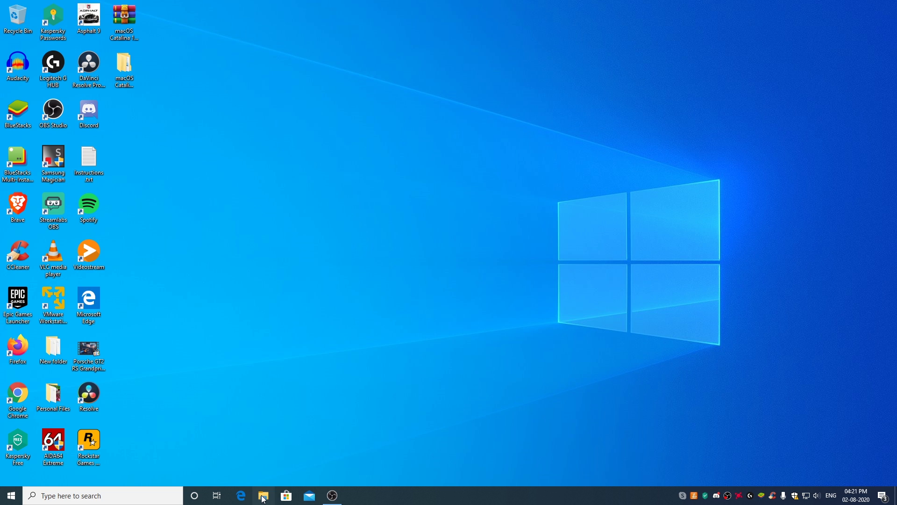
pyautogui.doubleClick(437, 140)
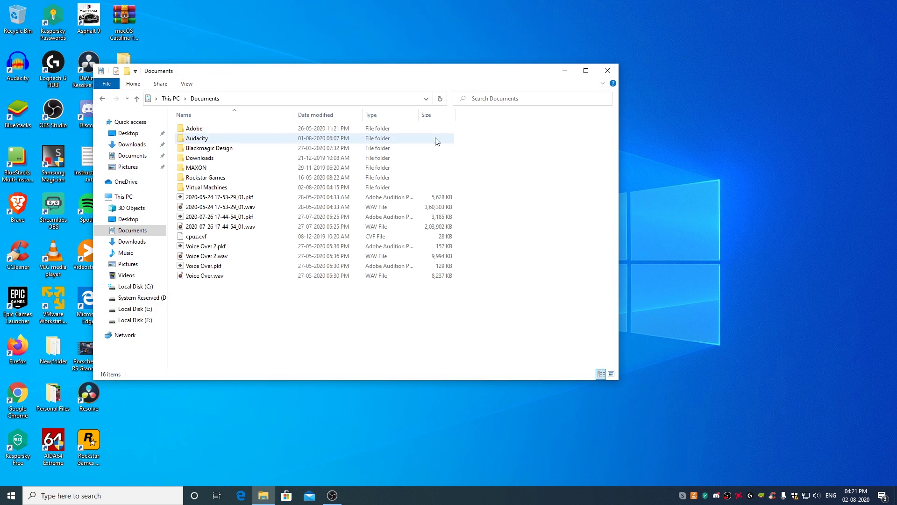
pyautogui.doubleClick(215, 188)
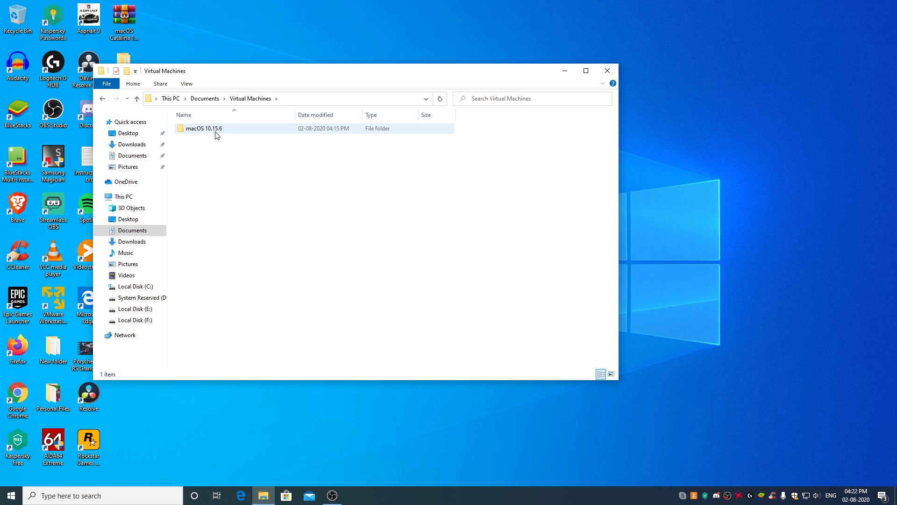
pyautogui.doubleClick(213, 133)
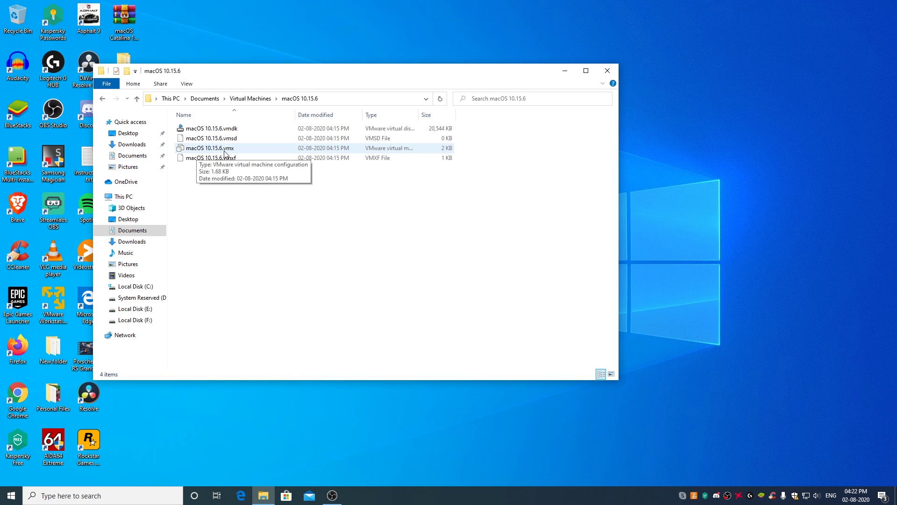
pyautogui.rightClick(225, 152)
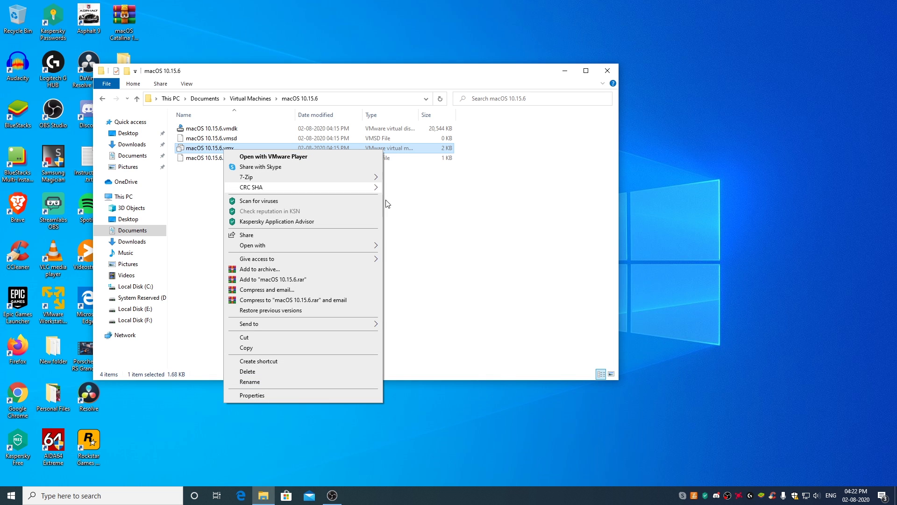
pyautogui.moveTo(296, 248)
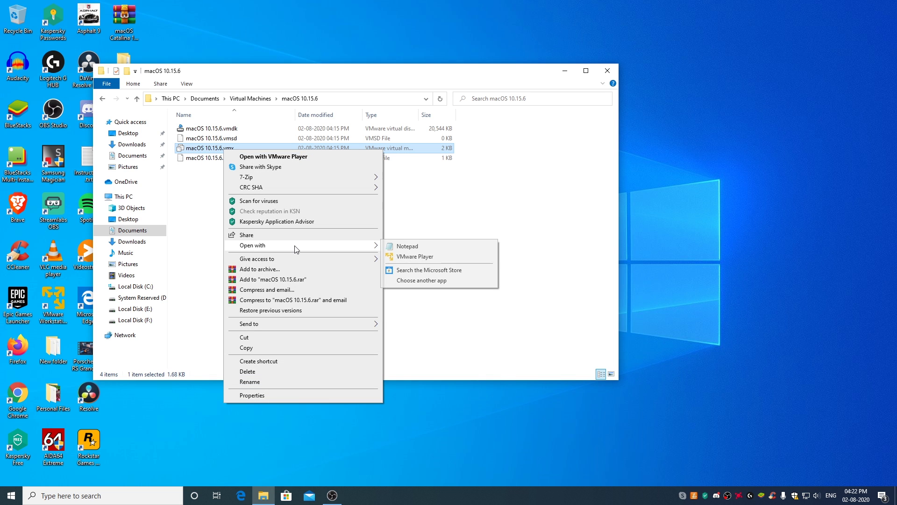
pyautogui.click(436, 248)
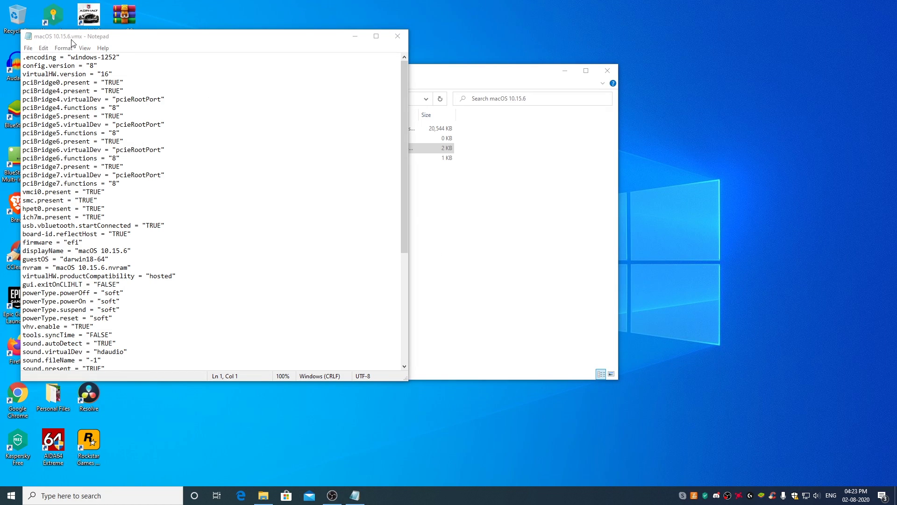
pyautogui.click(355, 36)
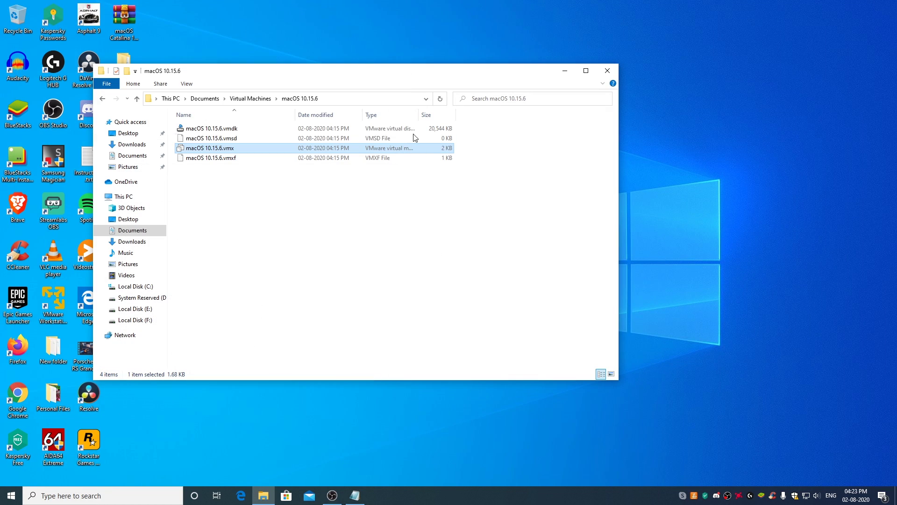
pyautogui.click(565, 71)
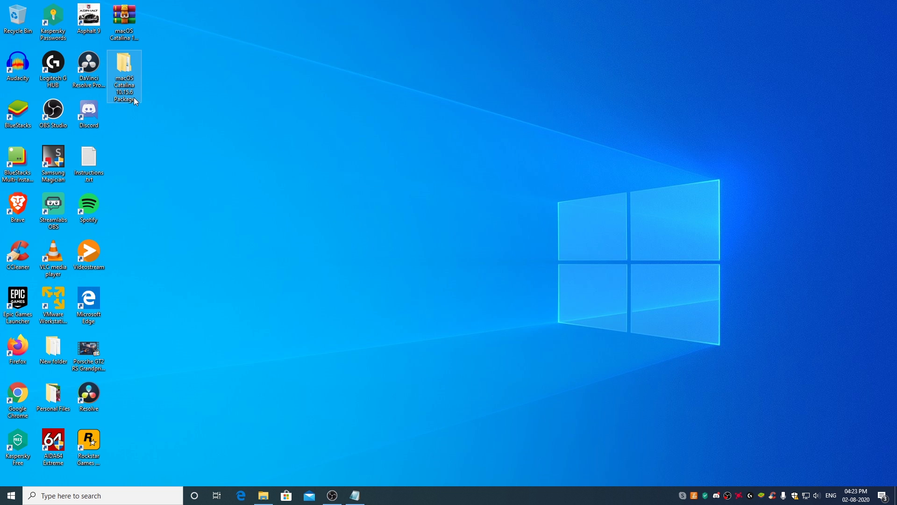
pyautogui.moveTo(126, 98)
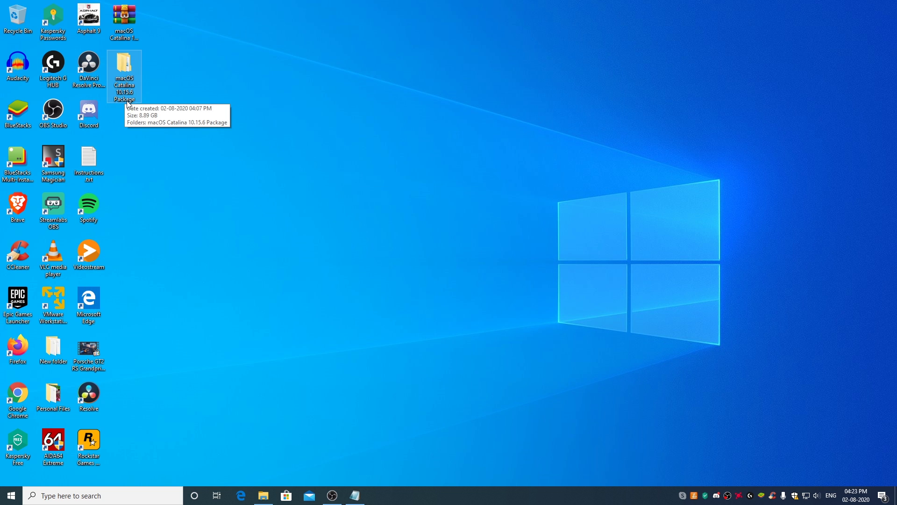
pyautogui.doubleClick(125, 75)
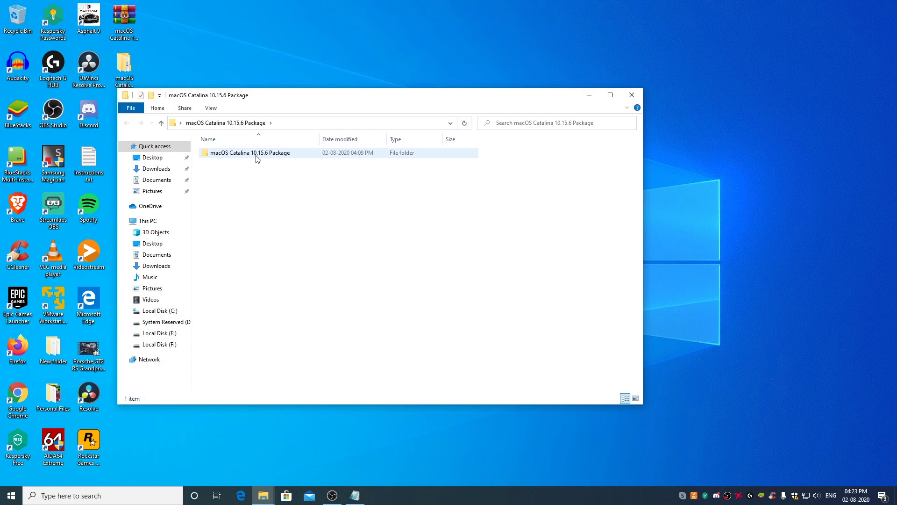
pyautogui.doubleClick(255, 156)
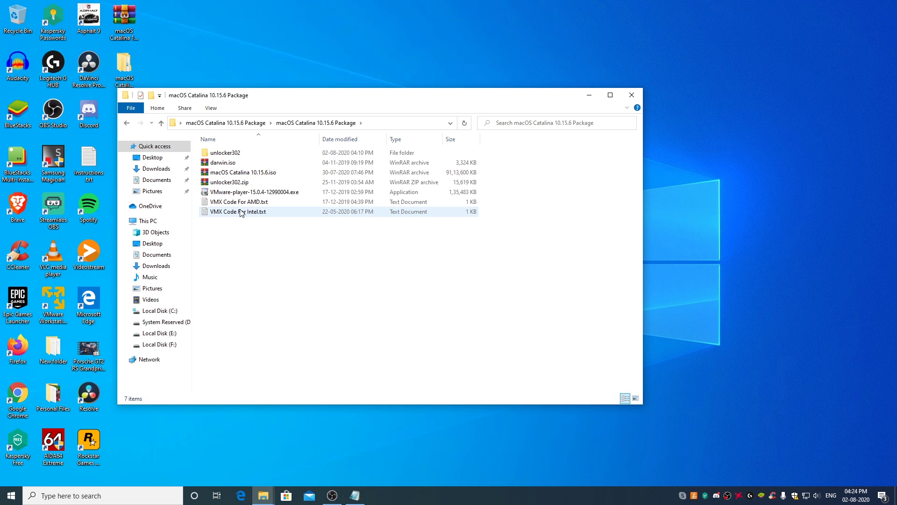
pyautogui.click(242, 206)
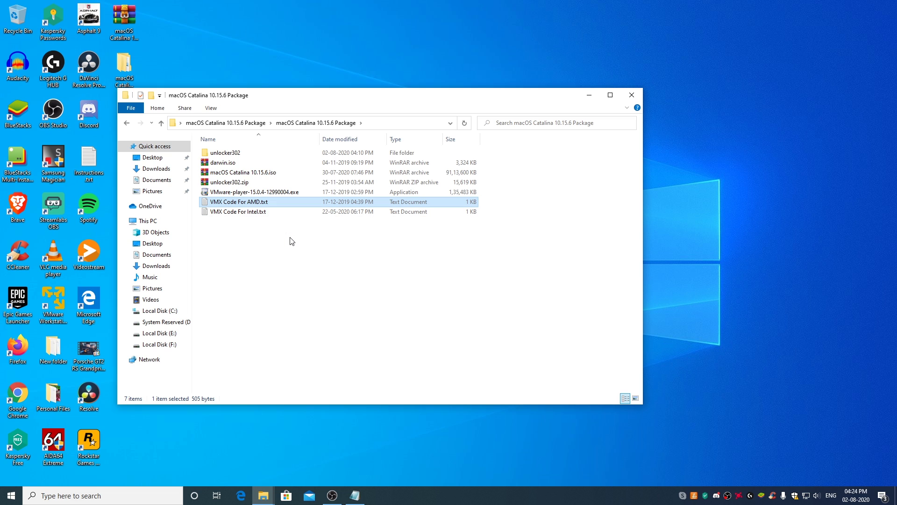
pyautogui.click(234, 214)
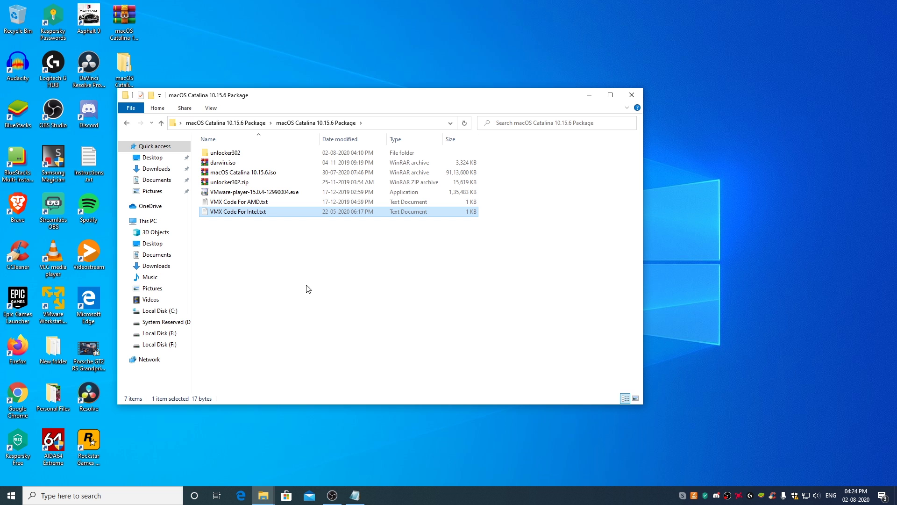
# Copy the ten lines from VMX Code For AMD.txt and paste them at the end of macOS 10.15.6.vmx
pyautogui.doubleClick(237, 202)
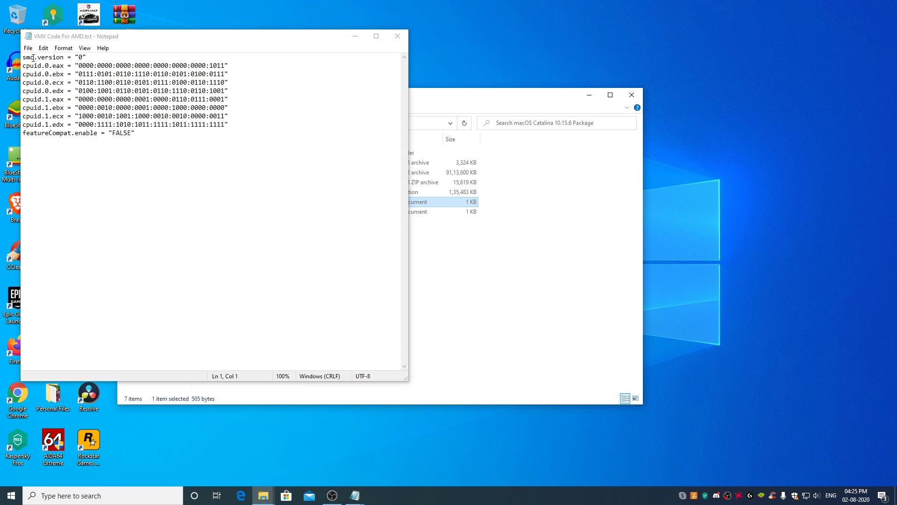
pyautogui.moveTo(23, 57); pyautogui.dragTo(166, 140)
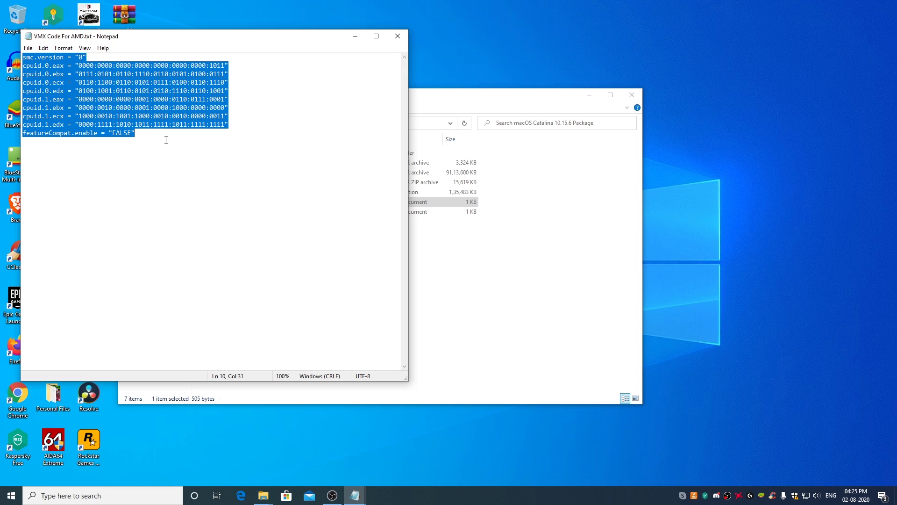
pyautogui.rightClick(124, 136)
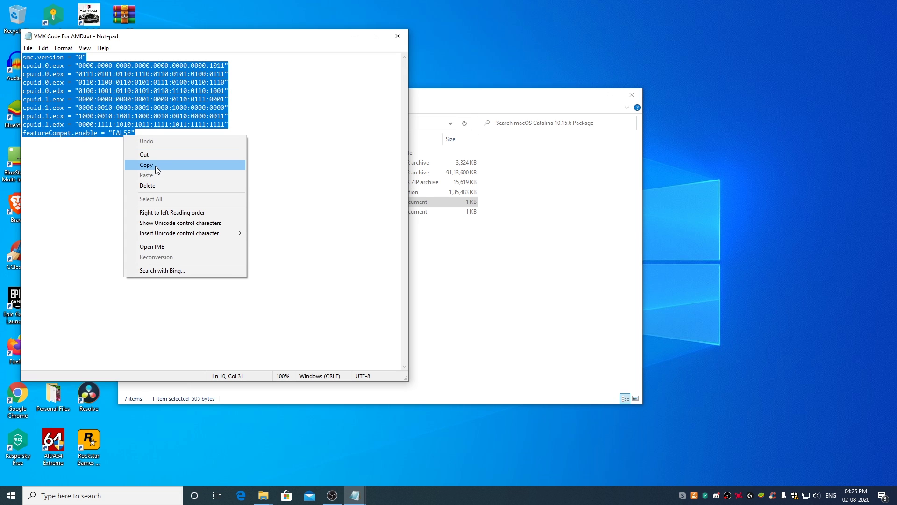
pyautogui.click(155, 167)
pyautogui.click(355, 495)
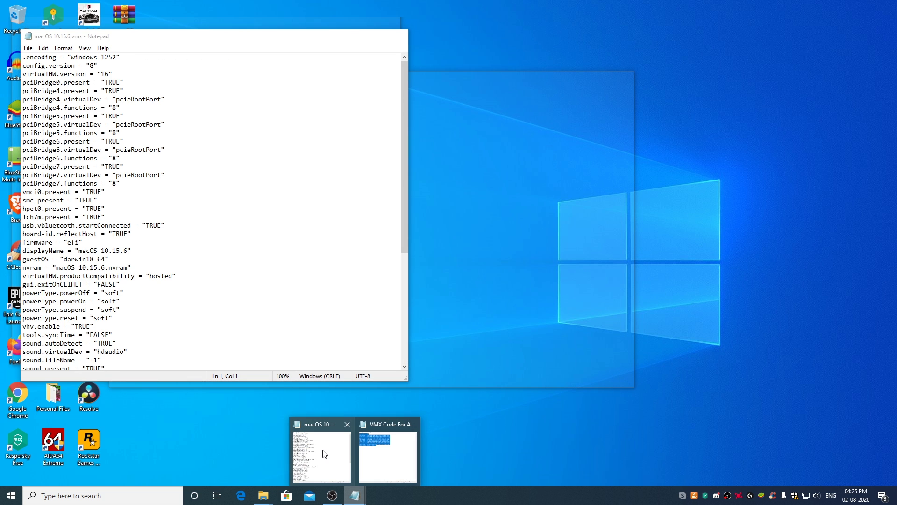
pyautogui.click(324, 454)
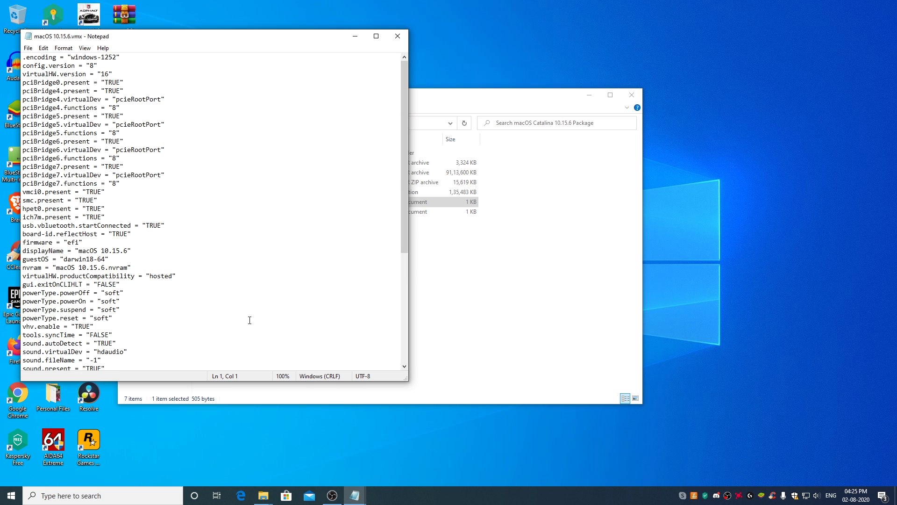
pyautogui.scroll(-7, 223, 256)
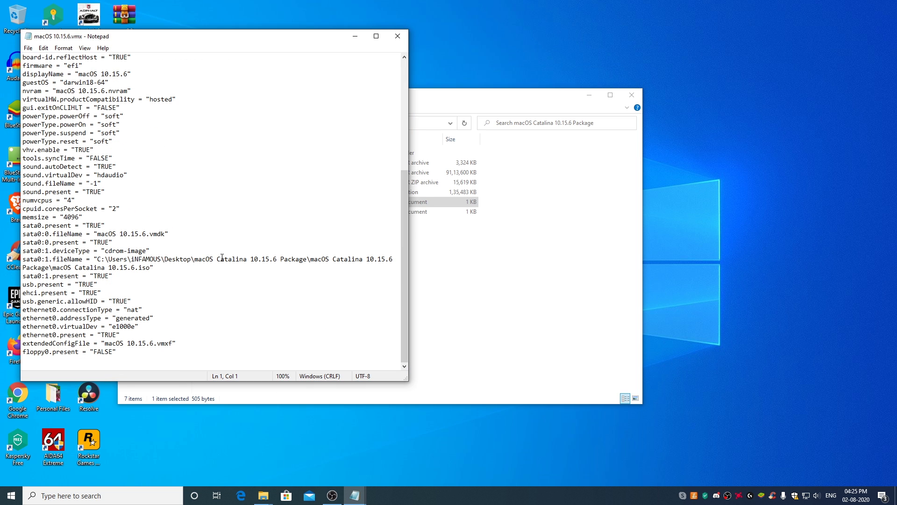
pyautogui.click(152, 355)
pyautogui.press('Return')
pyautogui.hotkey('ctrl', 'v')
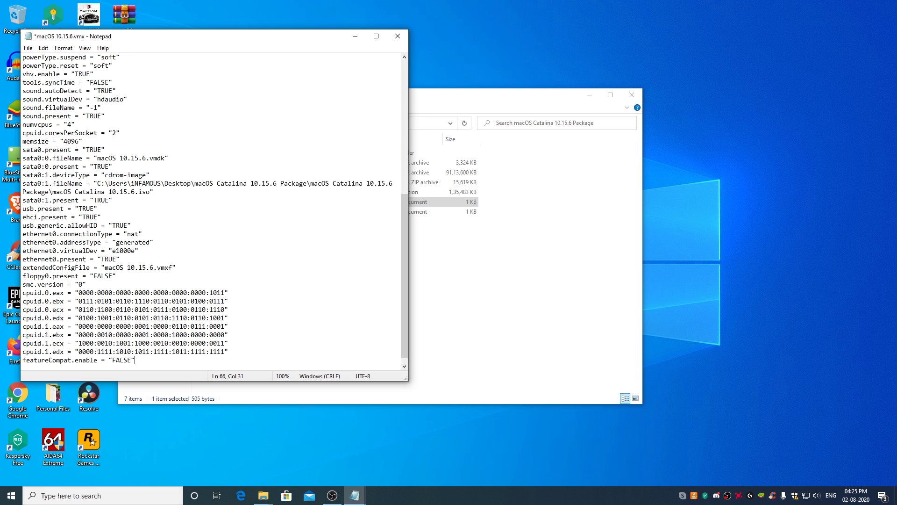
# Change virtualHW.version from 16 to 10, save the vmx, and close both Notepad windows
pyautogui.scroll(10, 240, 284)
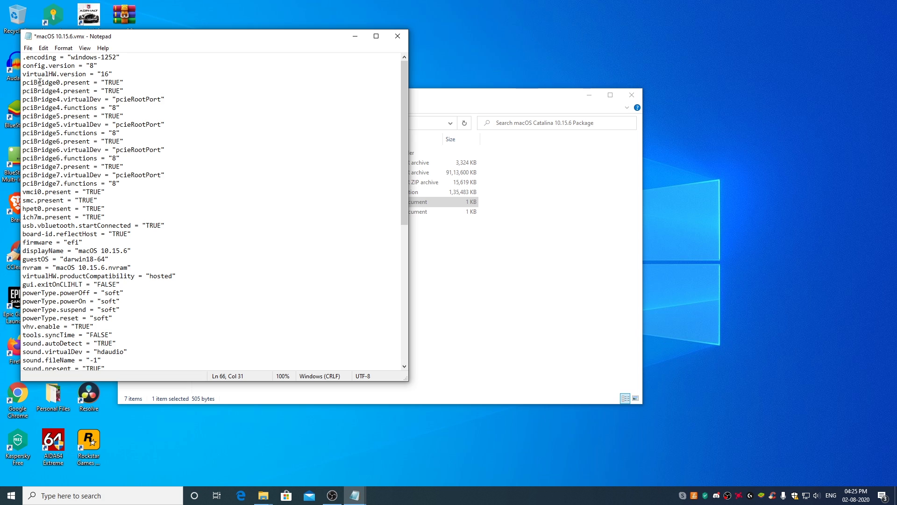
pyautogui.click(110, 74)
pyautogui.press('BackSpace')
pyautogui.write('0')
pyautogui.click(28, 48)
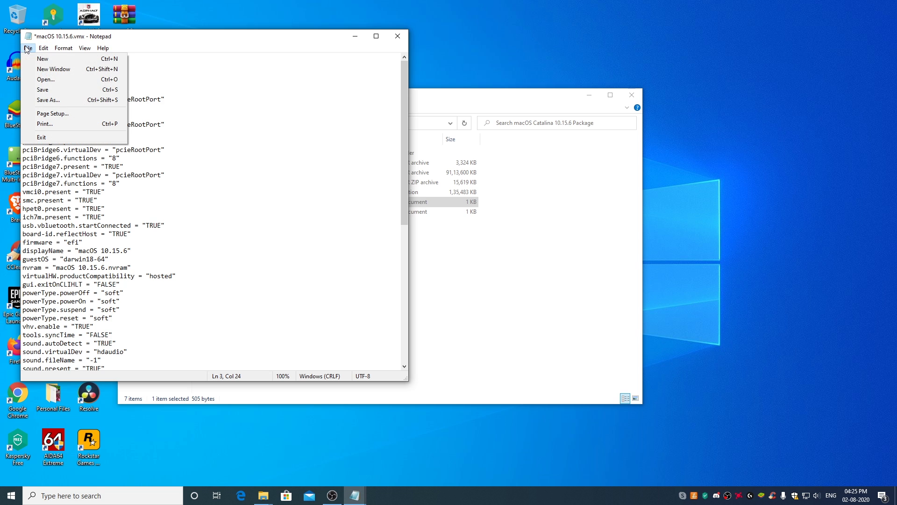
pyautogui.click(51, 90)
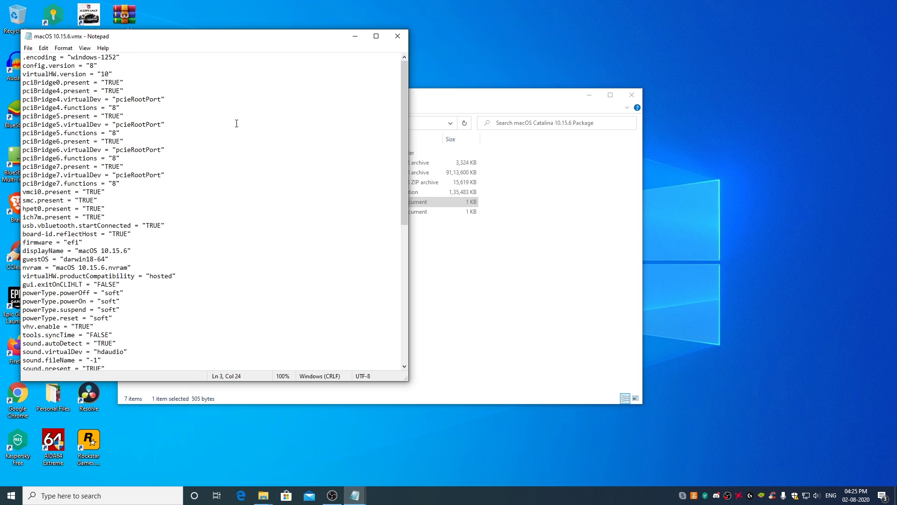
pyautogui.click(398, 37)
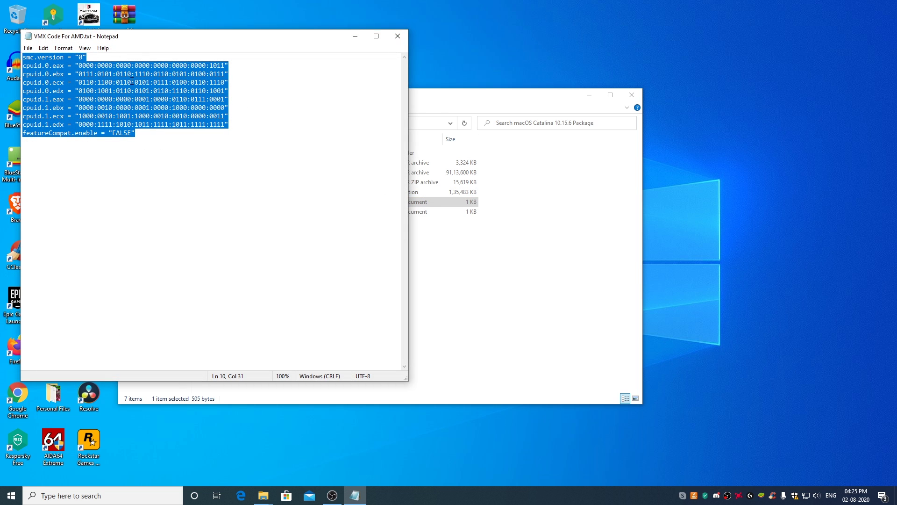
pyautogui.click(403, 42)
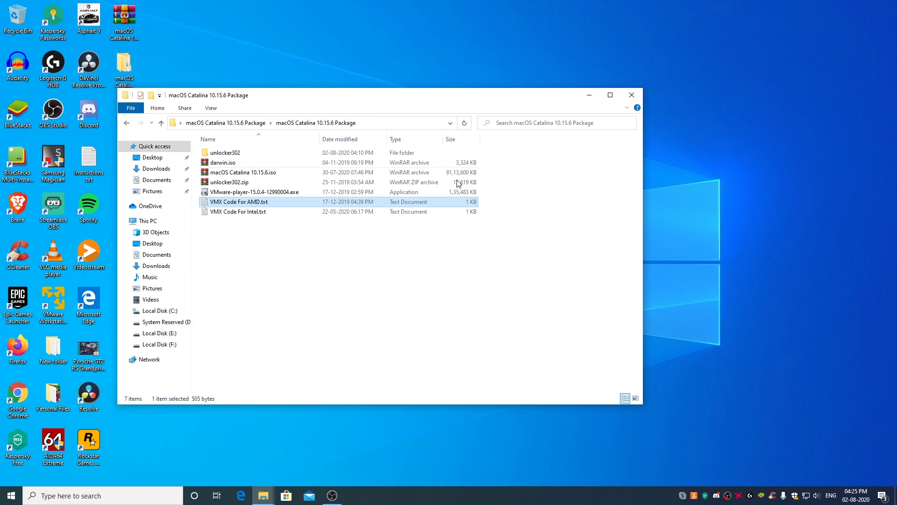
# Change the macOS 10.15.6 VM's guest operating system to Microsoft Windows under Options > General
pyautogui.click(632, 95)
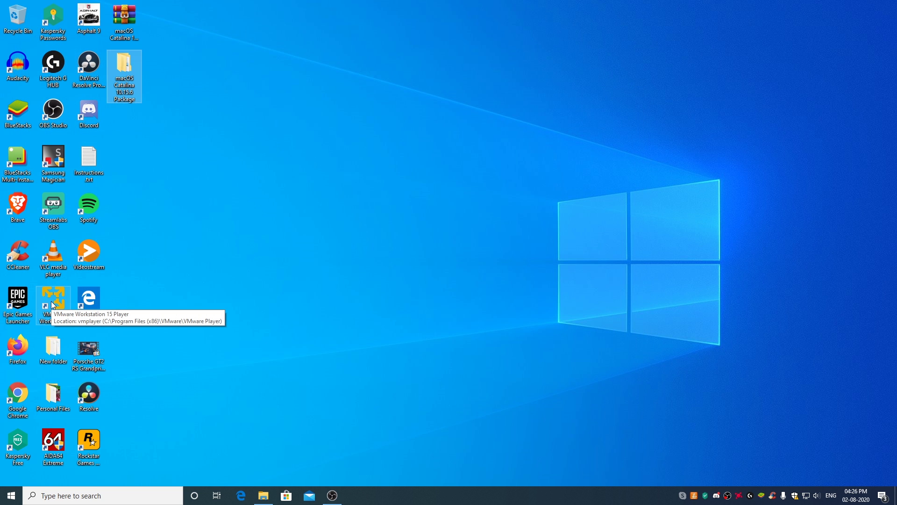
pyautogui.click(53, 305)
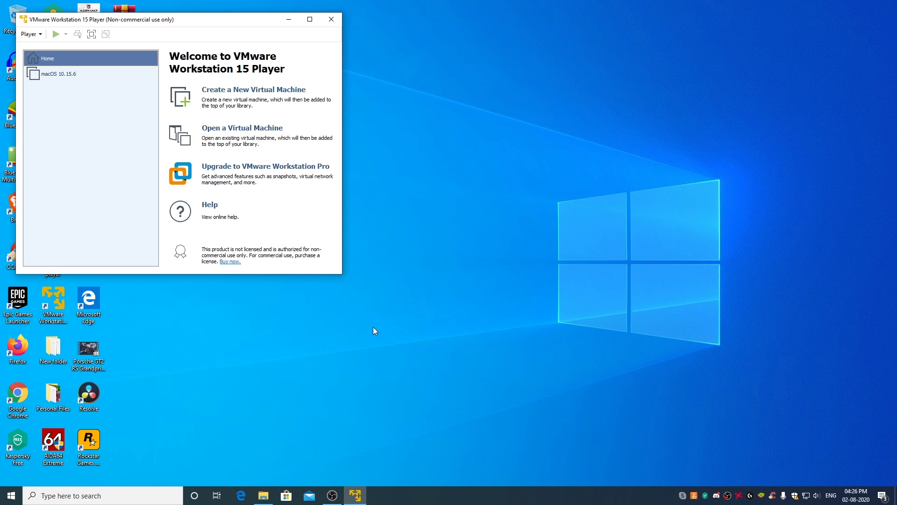
pyautogui.click(63, 75)
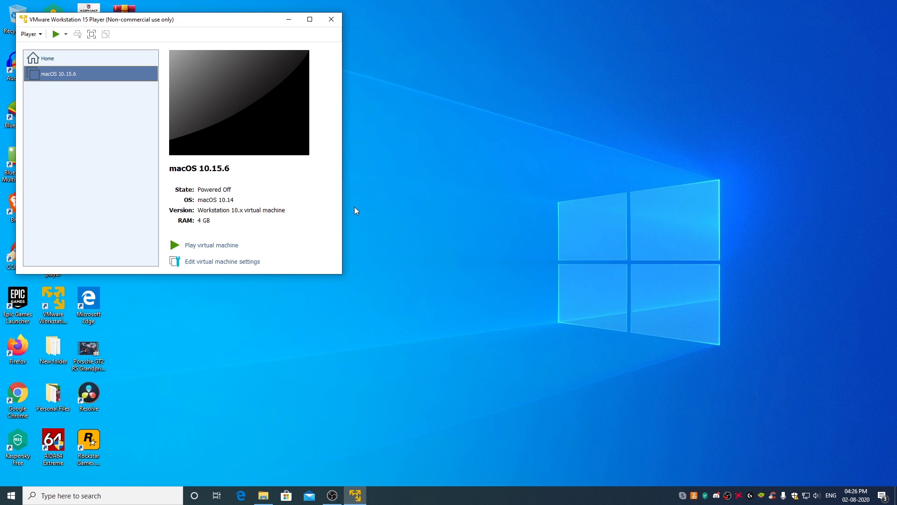
pyautogui.click(233, 261)
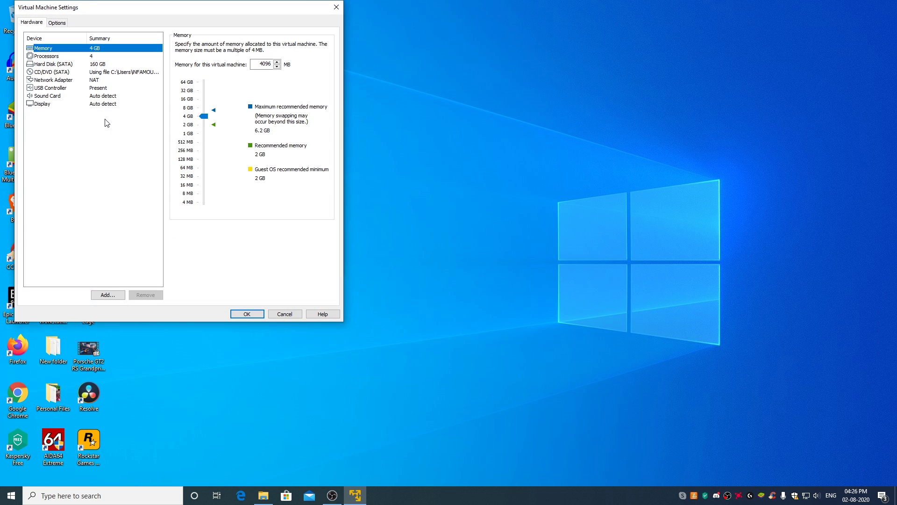
pyautogui.click(55, 24)
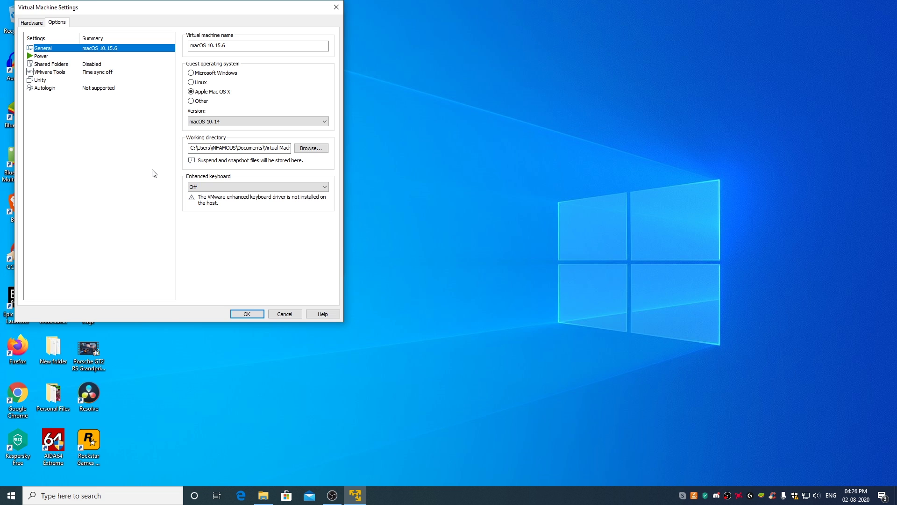
pyautogui.click(191, 73)
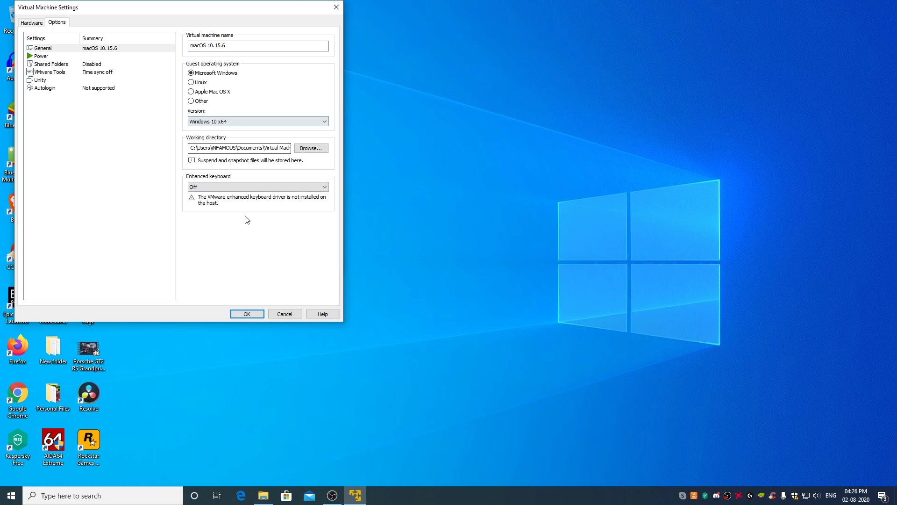
pyautogui.click(248, 316)
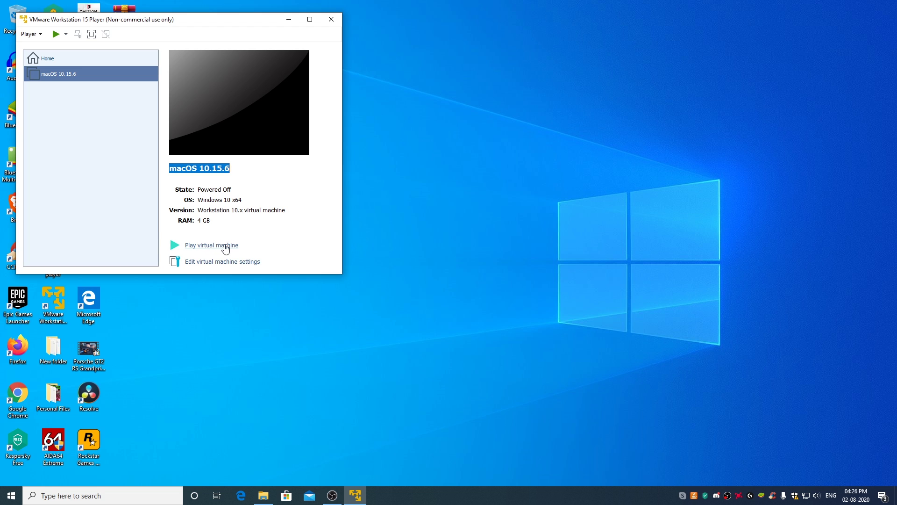
# Power on the macOS 10.15.6 VM, dismiss the VMware Tools prompt, and keep English
pyautogui.click(211, 246)
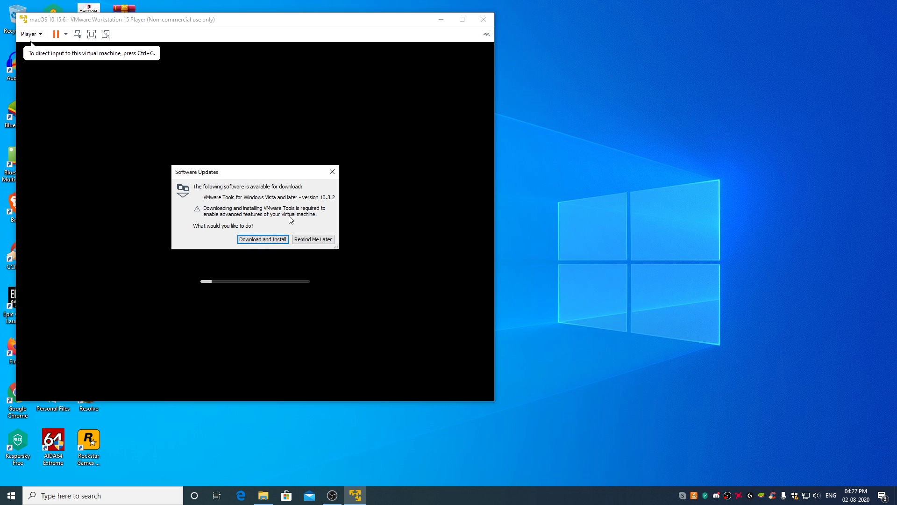
pyautogui.click(332, 171)
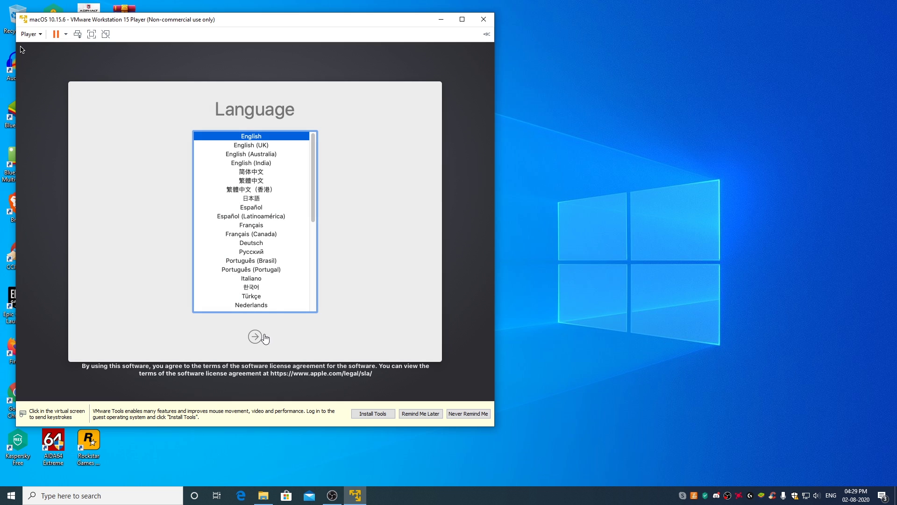
pyautogui.click(21, 49)
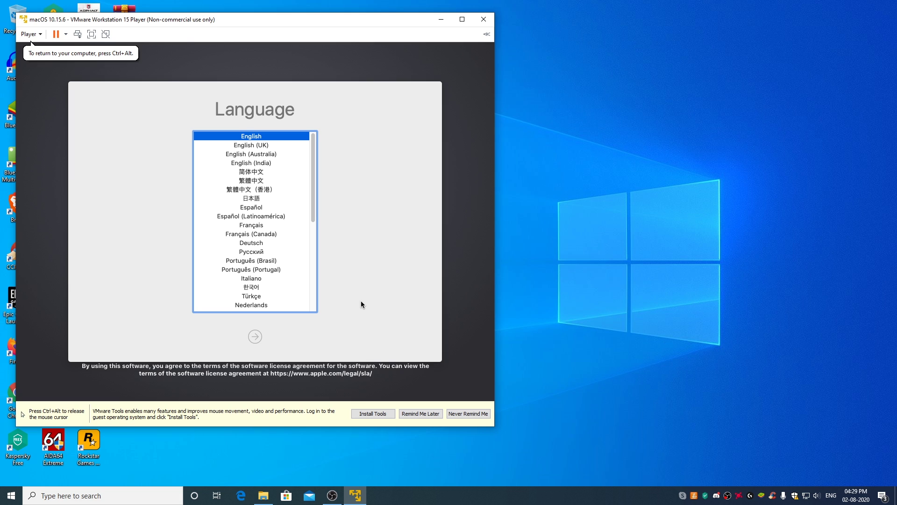
pyautogui.press('Return')
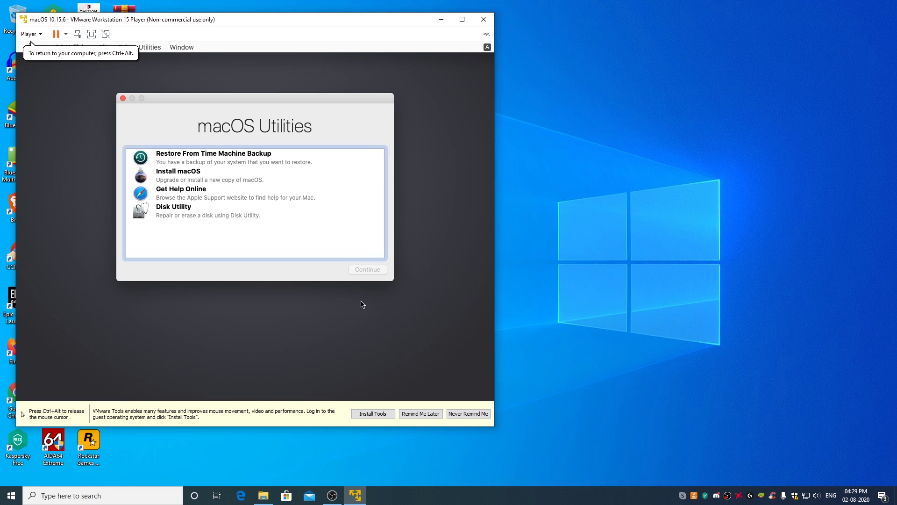
# Launch Disk Utility from the macOS Utilities window
pyautogui.doubleClick(195, 215)
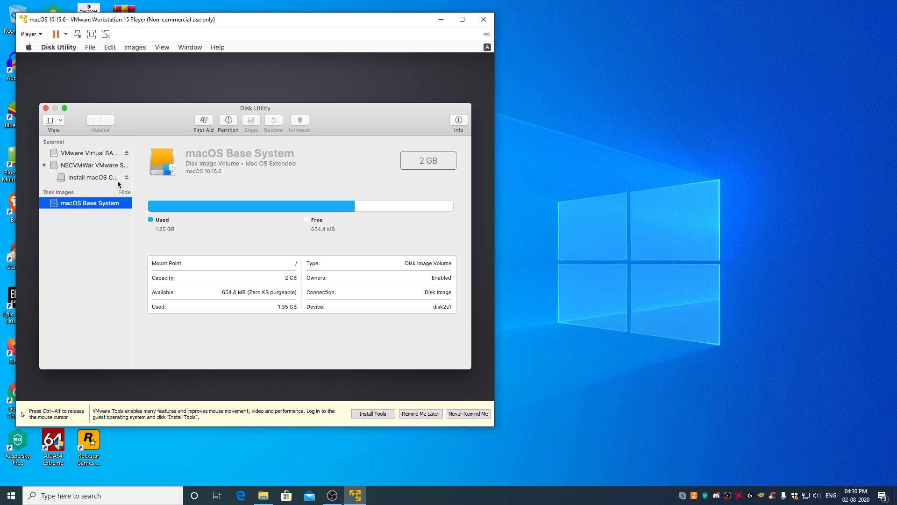
# Select the 171.8 GB VMware Virtual SATA Hard Drive Media disk and bring up its Erase sheet
pyautogui.click(82, 153)
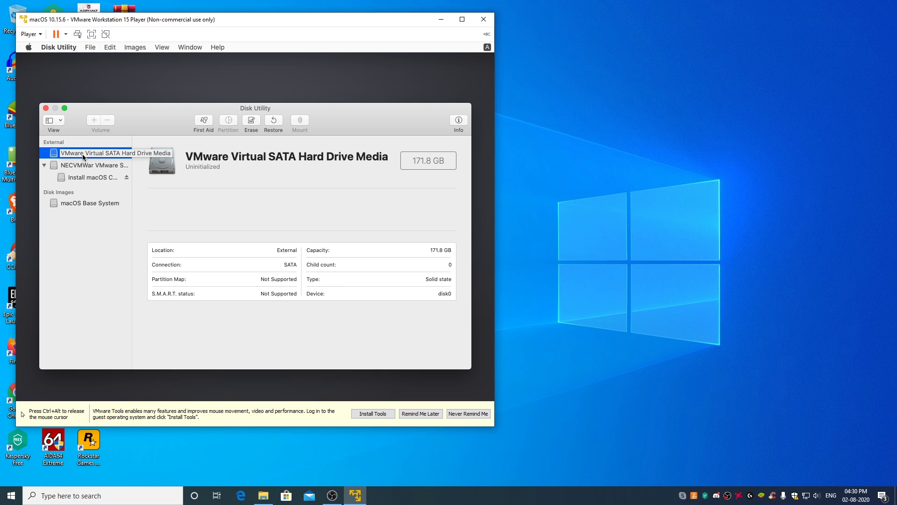
pyautogui.click(251, 121)
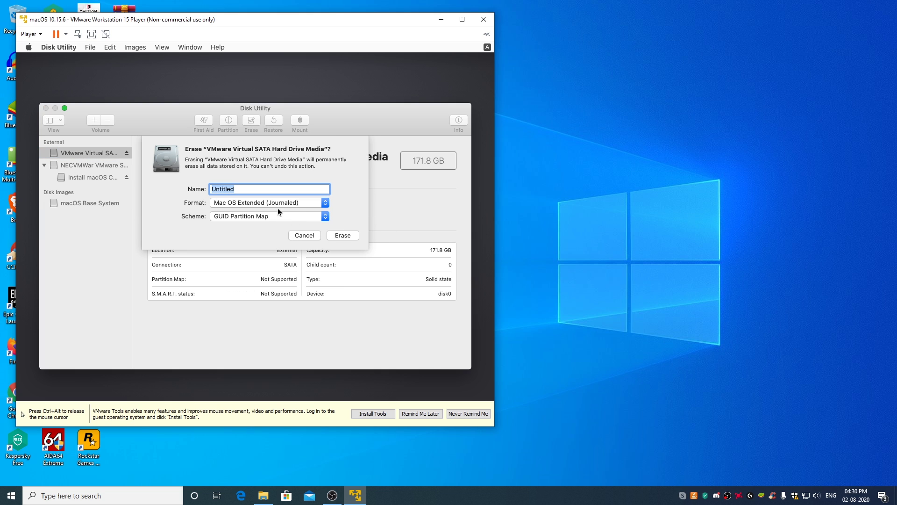
pyautogui.click(241, 190)
# Connect the Logitech G710 Keyboard to the VM, then delete 'Untitled' from the erase Name field
pyautogui.hotkey('ctrl', 'alt')
pyautogui.click(33, 35)
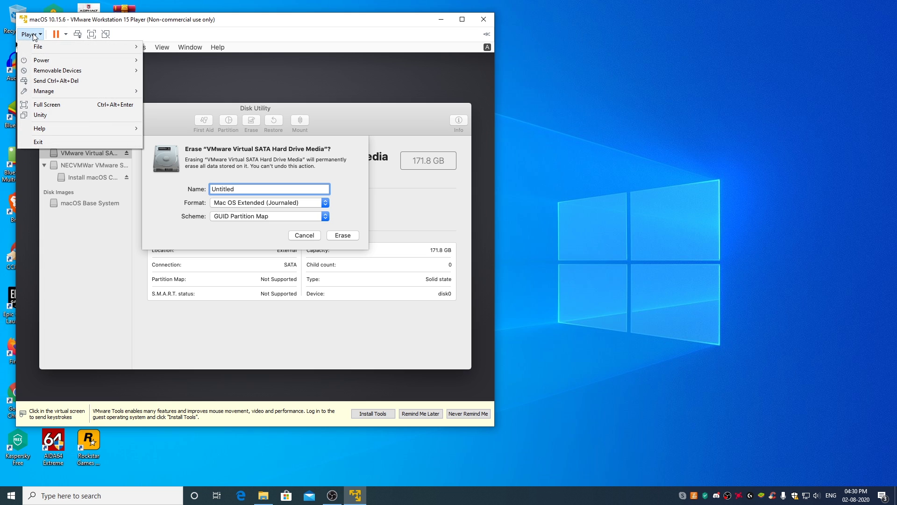
pyautogui.moveTo(80, 74)
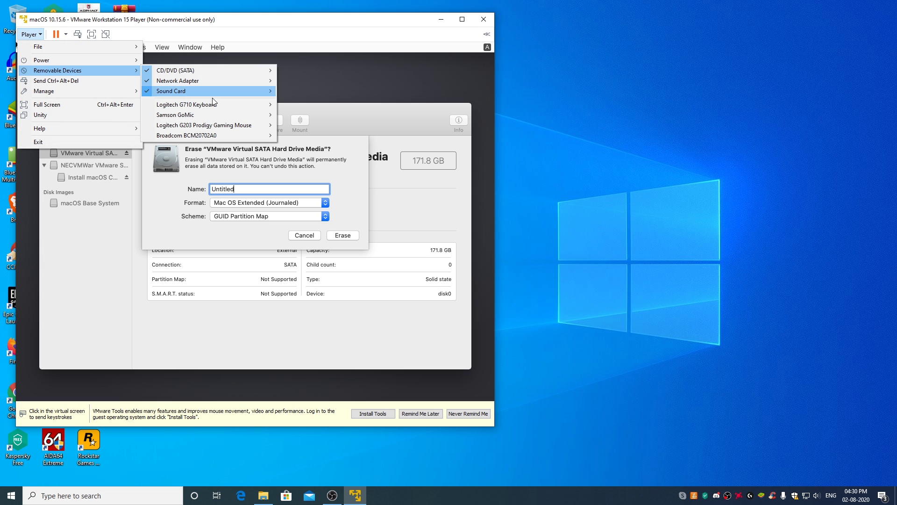
pyautogui.moveTo(192, 105)
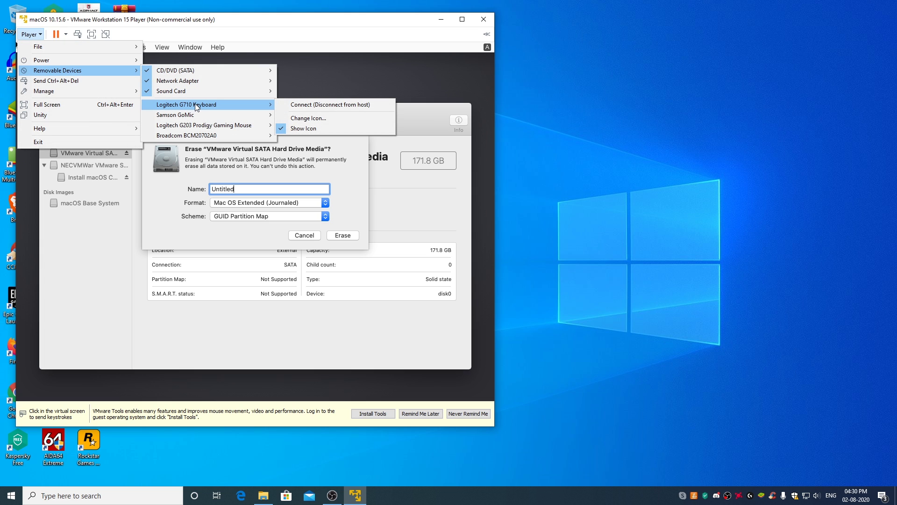
pyautogui.click(342, 106)
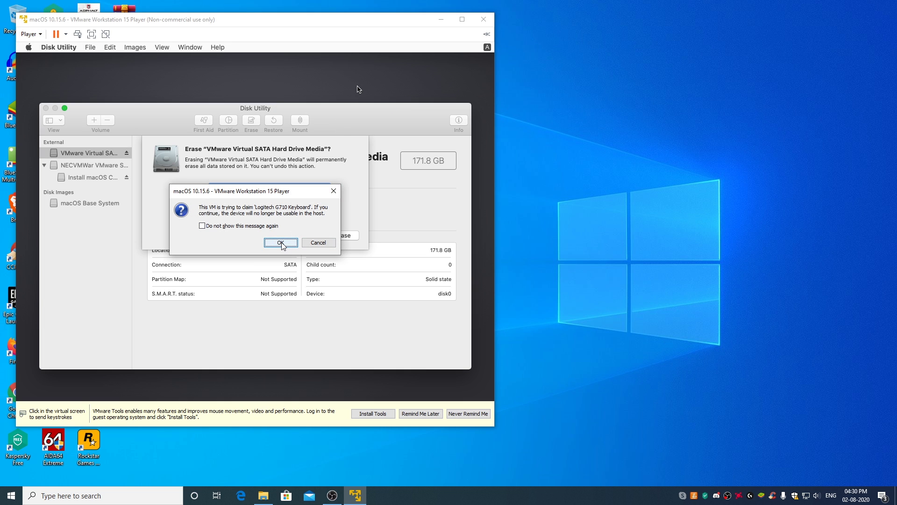
pyautogui.click(281, 243)
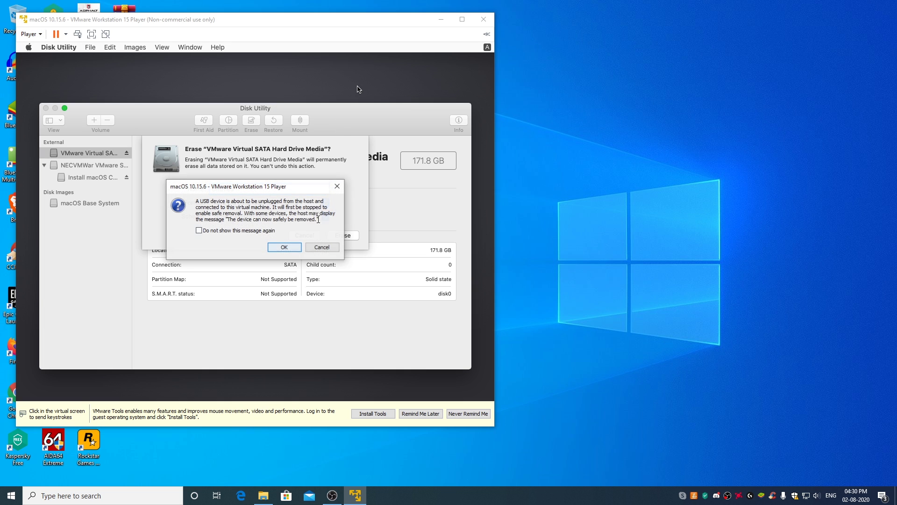
pyautogui.click(285, 247)
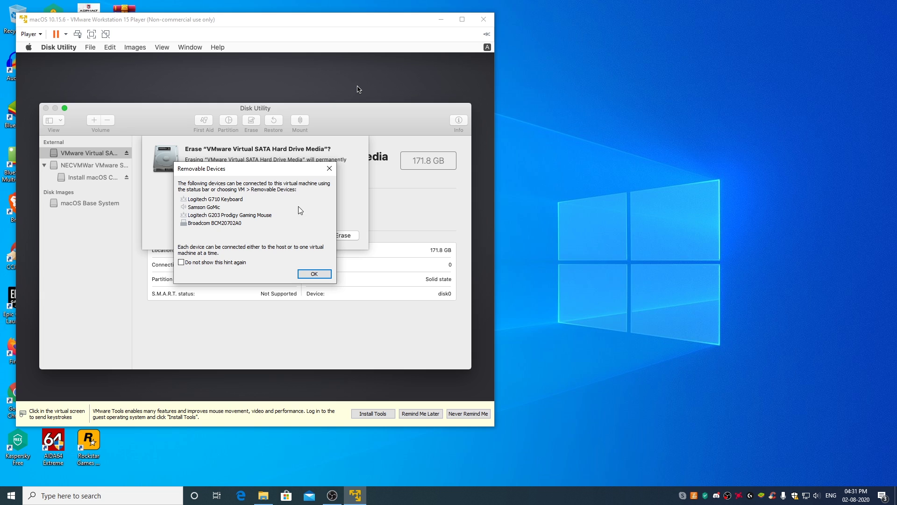
pyautogui.click(329, 169)
pyautogui.press('BackSpace')
pyautogui.press('BackSpace')
pyautogui.press('BackSpace')
pyautogui.press('BackSpace')
pyautogui.press('BackSpace')
pyautogui.press('BackSpace')
pyautogui.press('BackSpace')
pyautogui.press('BackSpace')
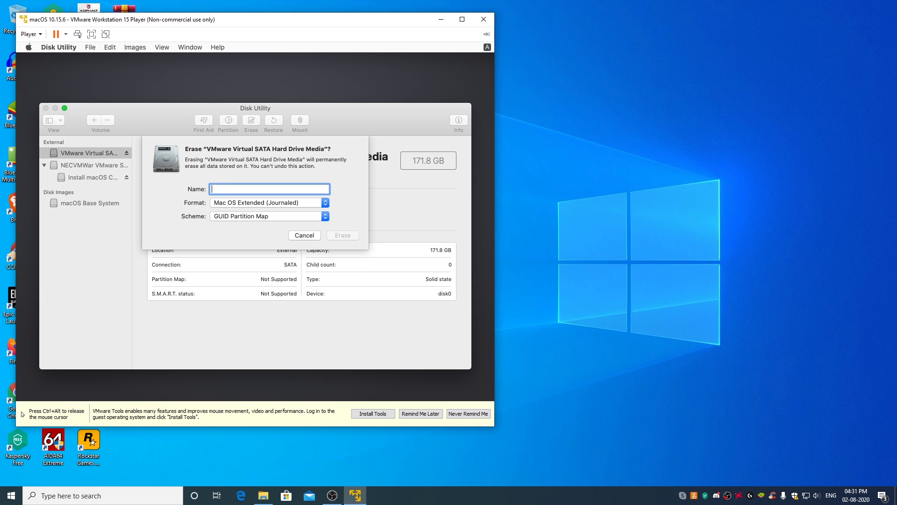
# Erase the virtual disk under the name 'macOS Catalina HDD' as Mac OS Extended (Journaled)
pyautogui.write('macOS Catalina ')
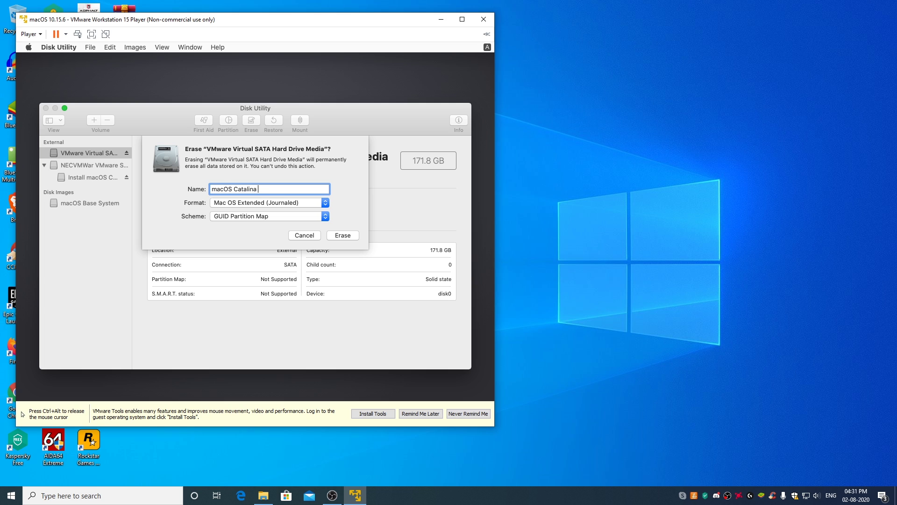
pyautogui.write('HDD')
pyautogui.click(348, 237)
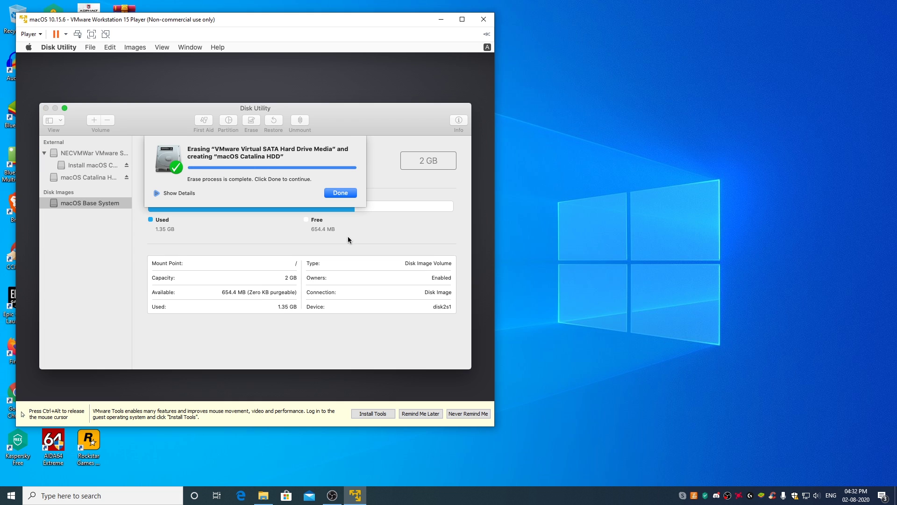
pyautogui.click(339, 193)
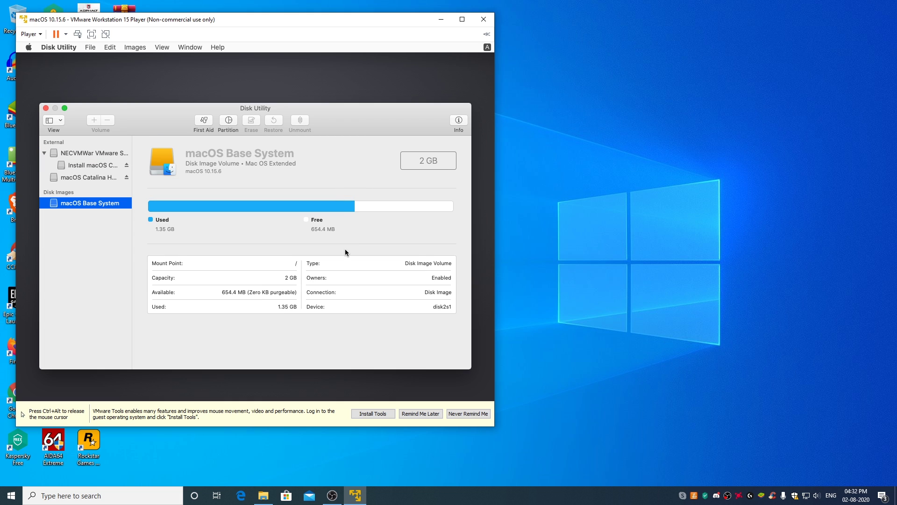
# Quit Disk Utility, choose Install macOS, agree to the license, and install onto macOS Catalina HDD
pyautogui.click(46, 108)
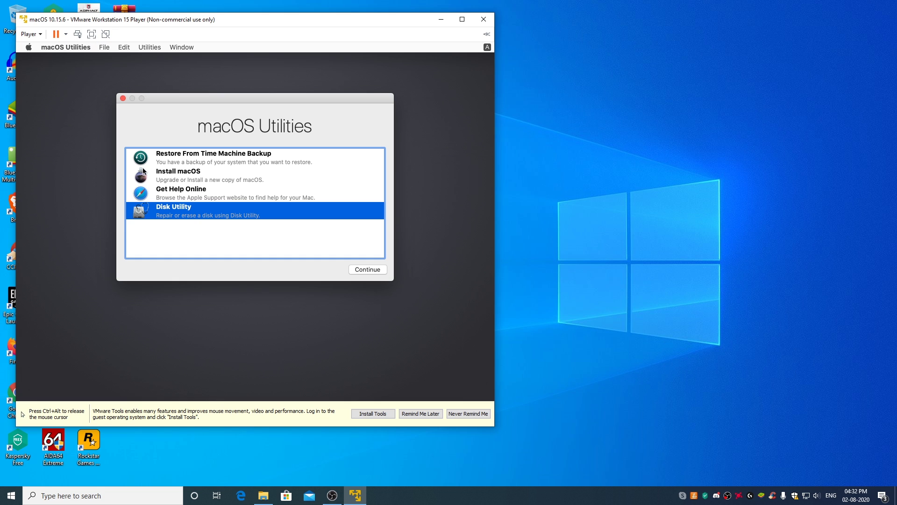
pyautogui.click(200, 181)
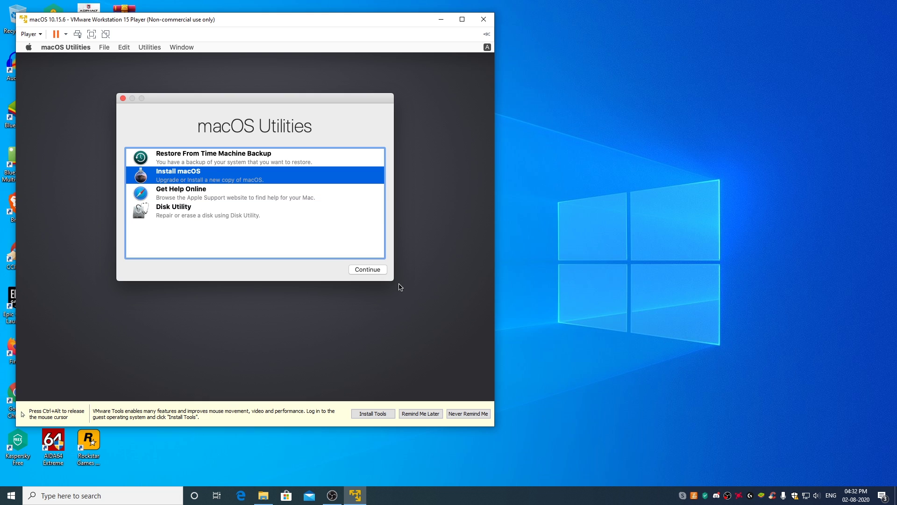
pyautogui.click(368, 269)
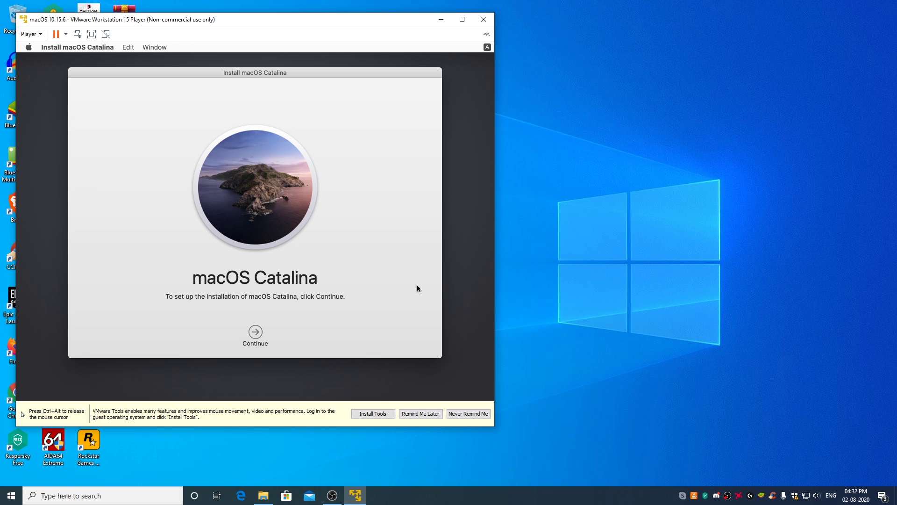
pyautogui.click(257, 335)
pyautogui.click(276, 333)
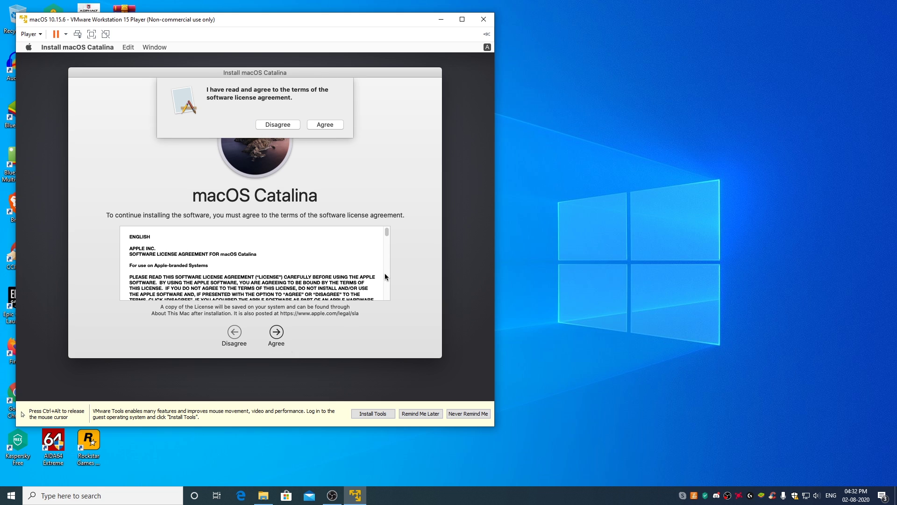
pyautogui.press('Return')
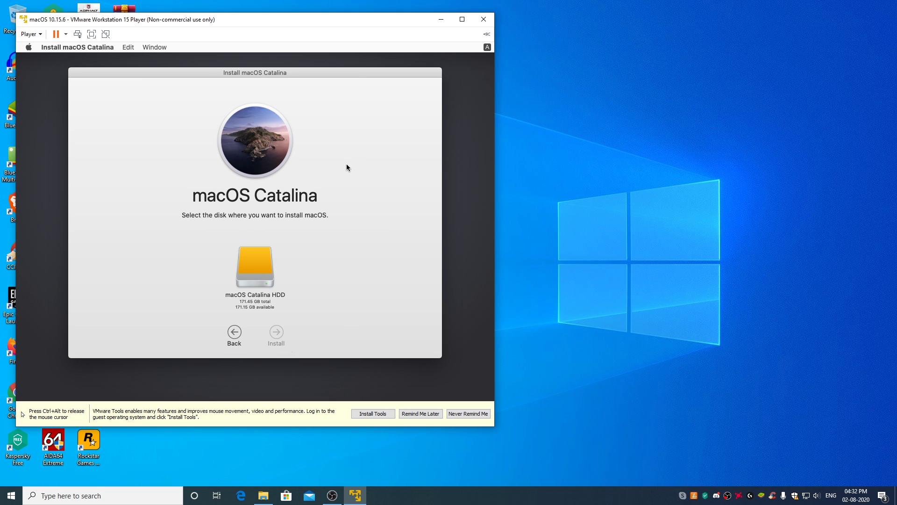
pyautogui.click(259, 278)
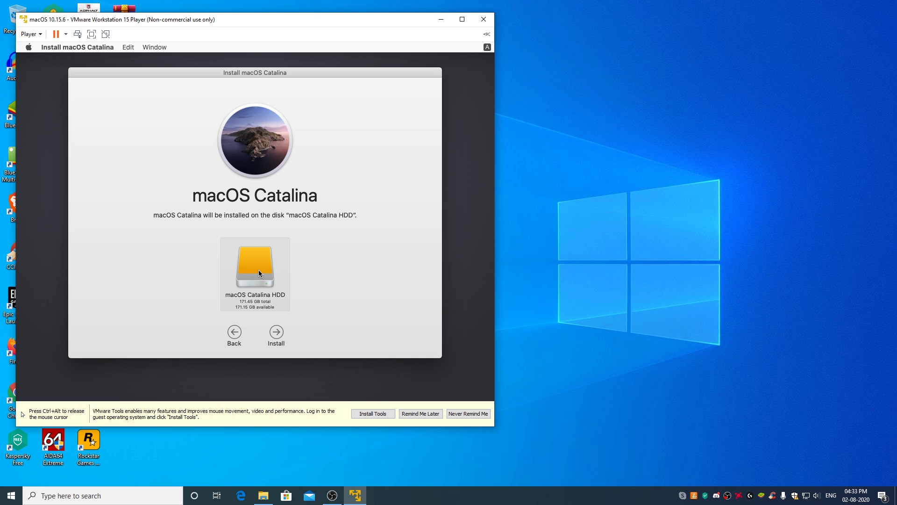
pyautogui.doubleClick(276, 332)
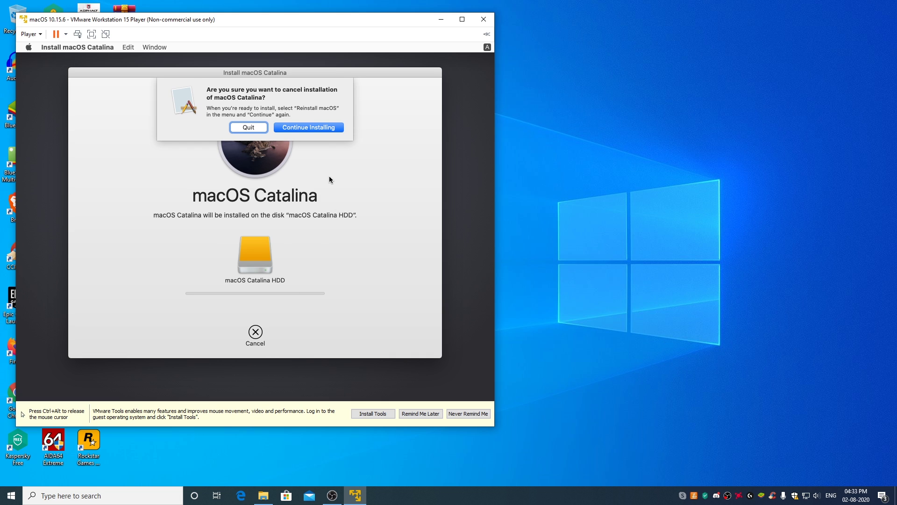
# Choose Continue Installing in the cancel prompt and let the install pass finish
pyautogui.click(321, 127)
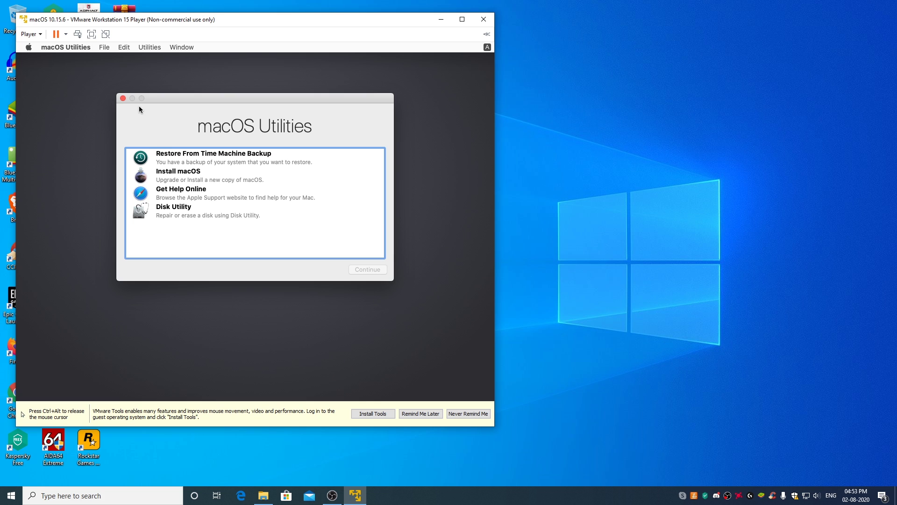
# Shut down the macOS guest through Player > Power > Shut Down Guest, confirming with Yes
pyautogui.hotkey('ctrl', 'alt')
pyautogui.click(30, 34)
pyautogui.moveTo(57, 64)
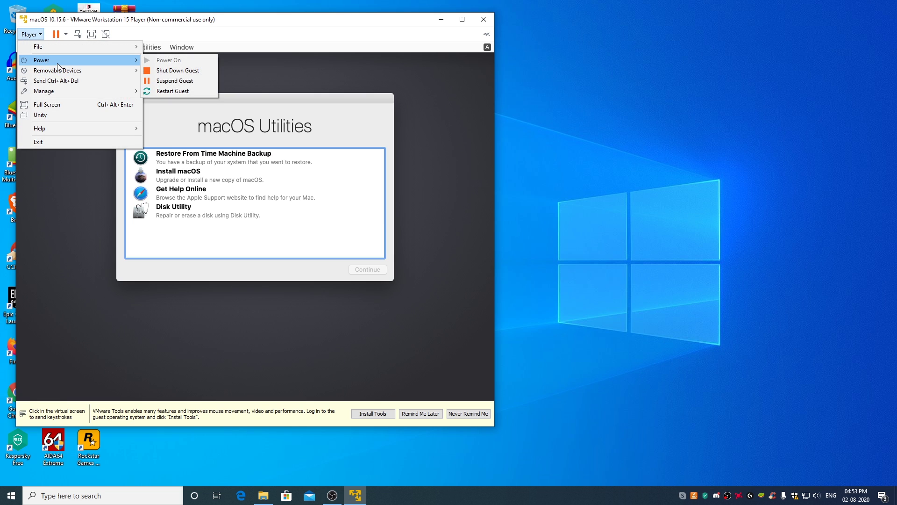
pyautogui.click(191, 74)
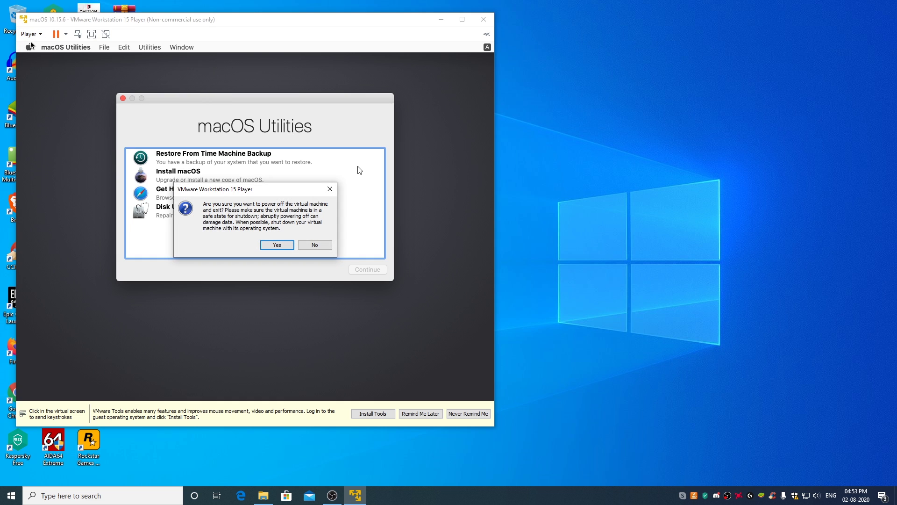
pyautogui.click(278, 245)
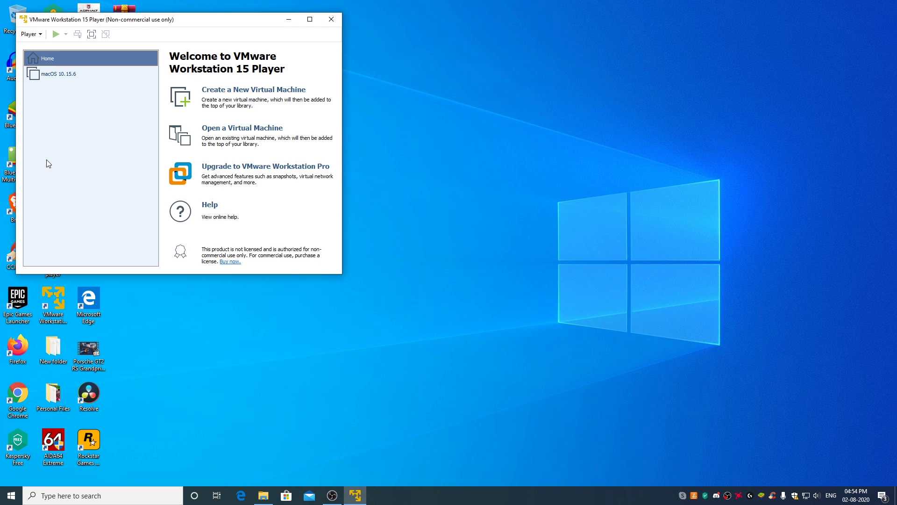
# In the macOS 10.15.6 VM's settings, set the guest OS to Apple Mac OS X, version macOS 10.14
pyautogui.click(50, 76)
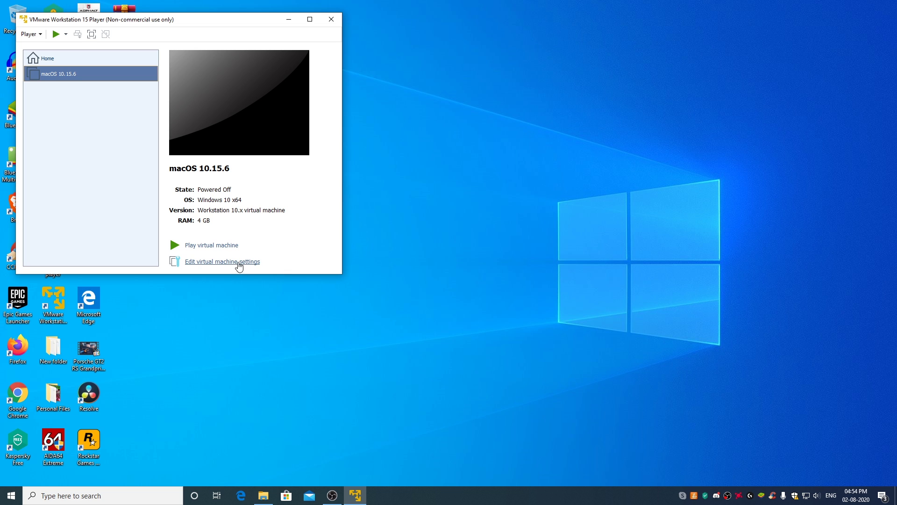
pyautogui.click(233, 265)
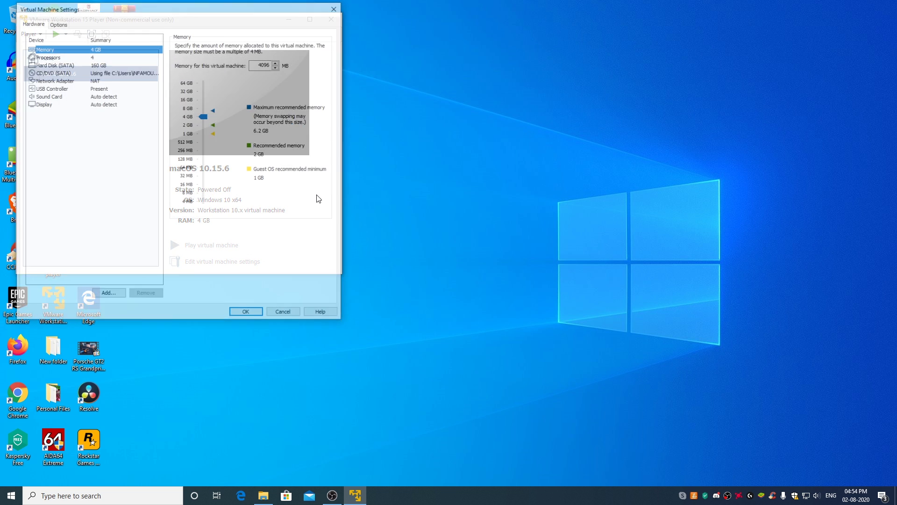
pyautogui.click(59, 25)
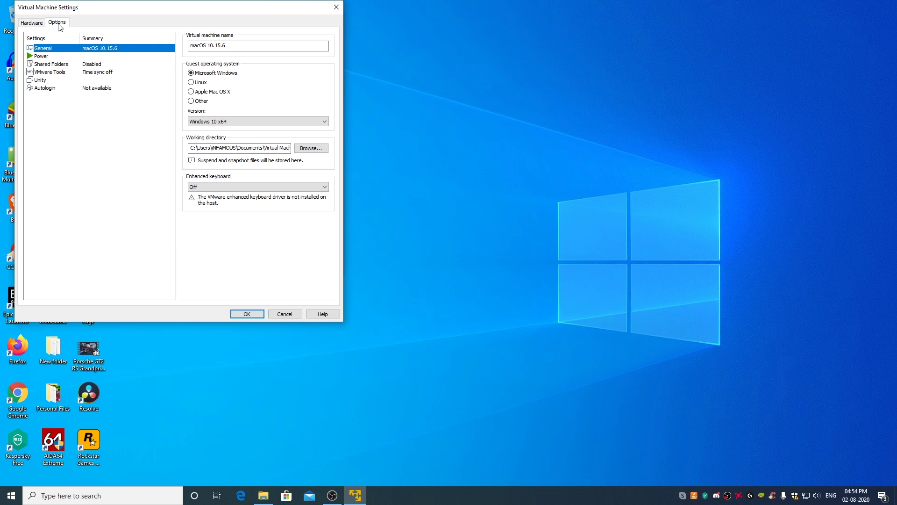
pyautogui.click(191, 92)
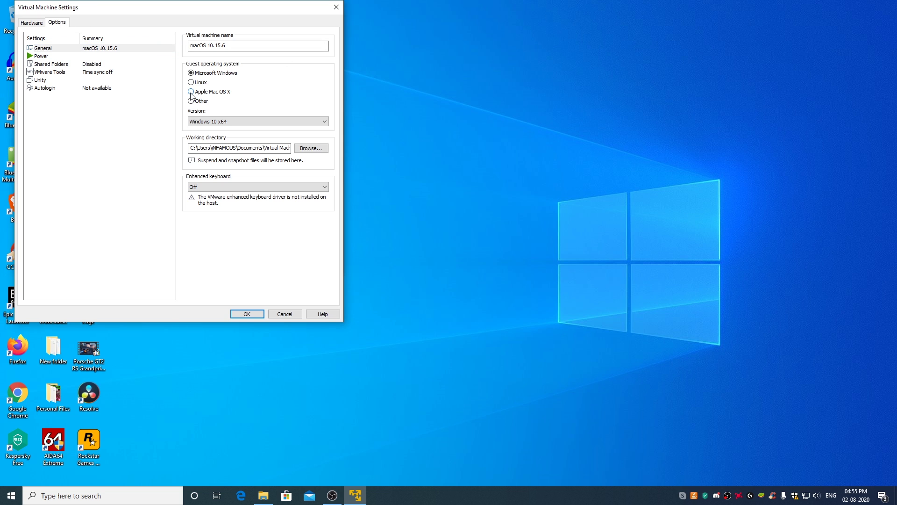
pyautogui.click(191, 92)
pyautogui.click(242, 123)
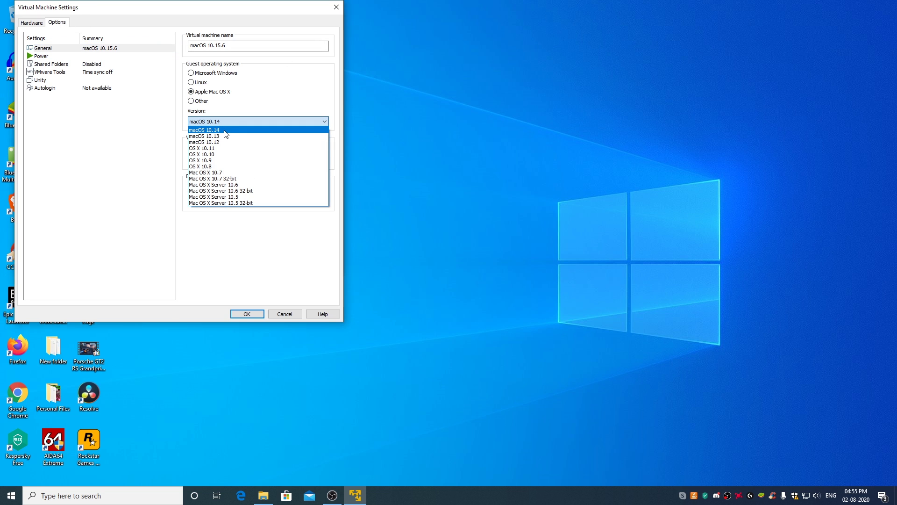
pyautogui.click(238, 131)
# Acknowledge the unsupported guest OS warnings and save the Virtual Machine Settings
pyautogui.click(283, 188)
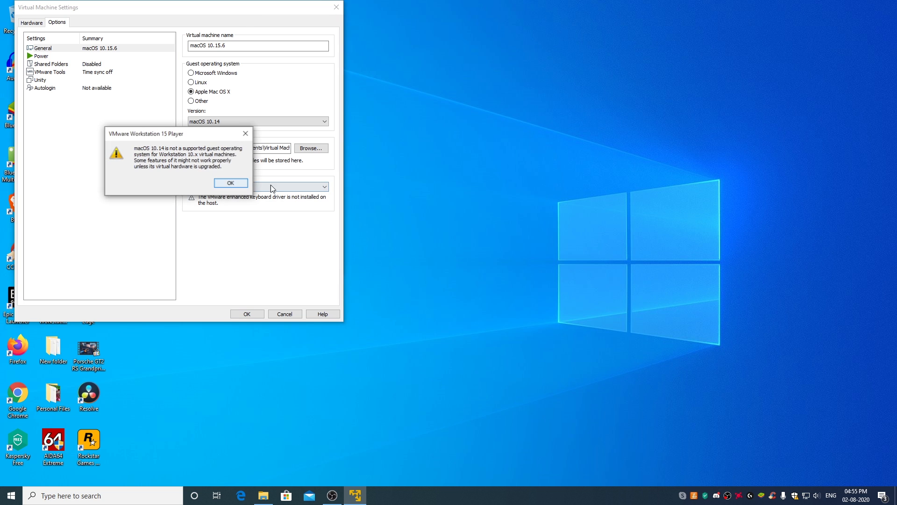
pyautogui.click(236, 186)
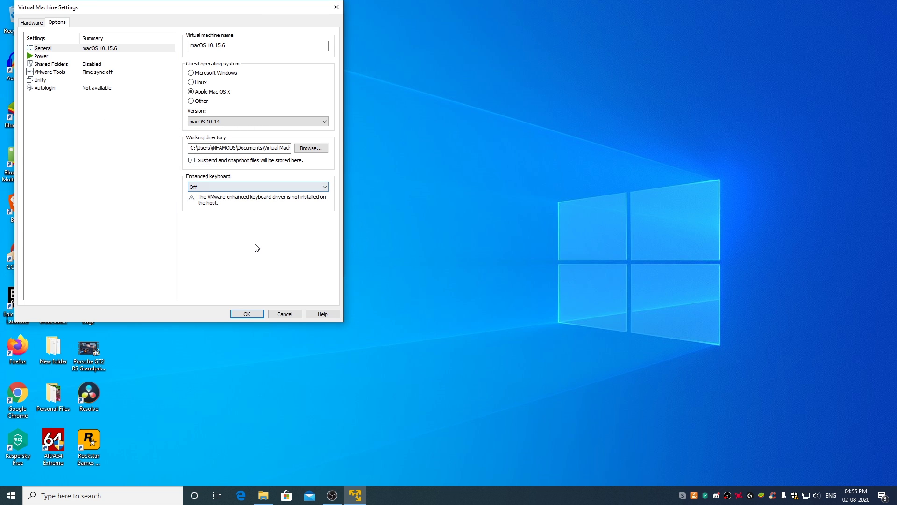
pyautogui.click(247, 314)
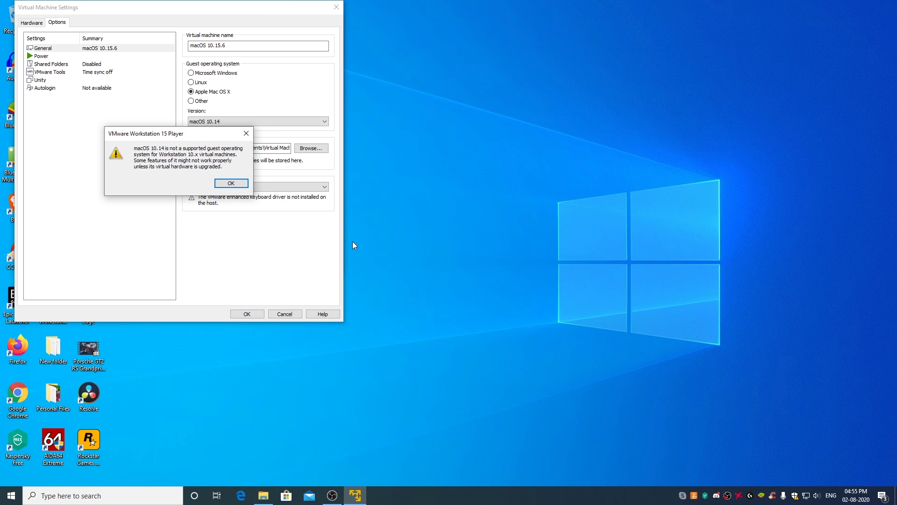
pyautogui.click(233, 185)
pyautogui.click(248, 313)
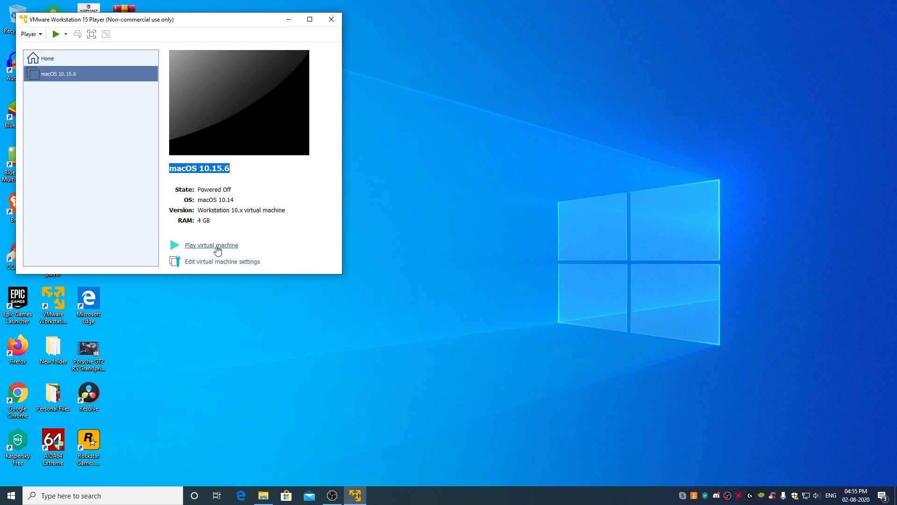
# Power on the macOS 10.15.6 VM and let it boot to the Welcome country-selection screen
pyautogui.click(217, 246)
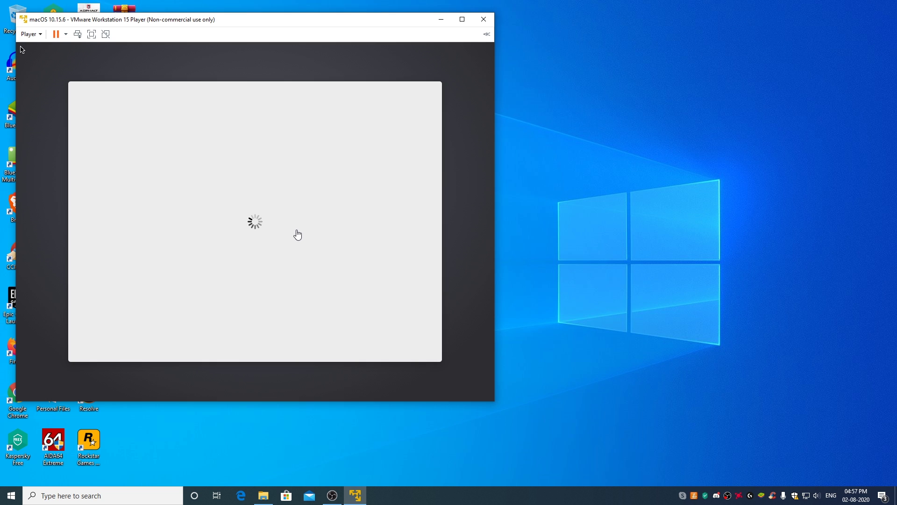
# Choose United States as the country and accept the default languages and Data & Privacy page
pyautogui.click(320, 257)
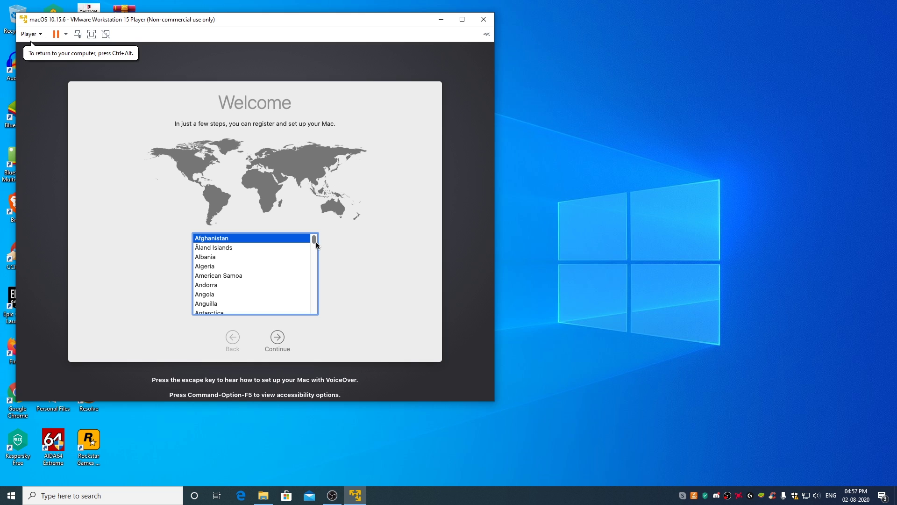
pyautogui.moveTo(314, 237); pyautogui.dragTo(321, 305)
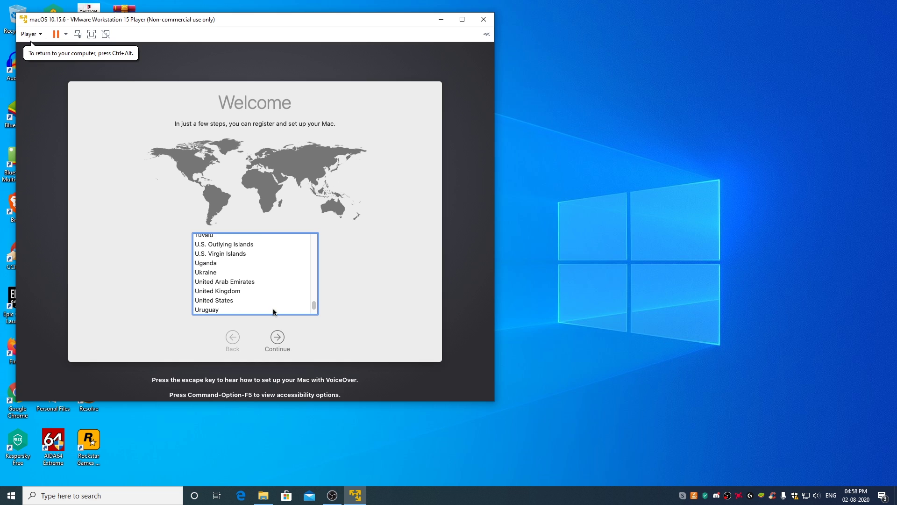
pyautogui.click(227, 301)
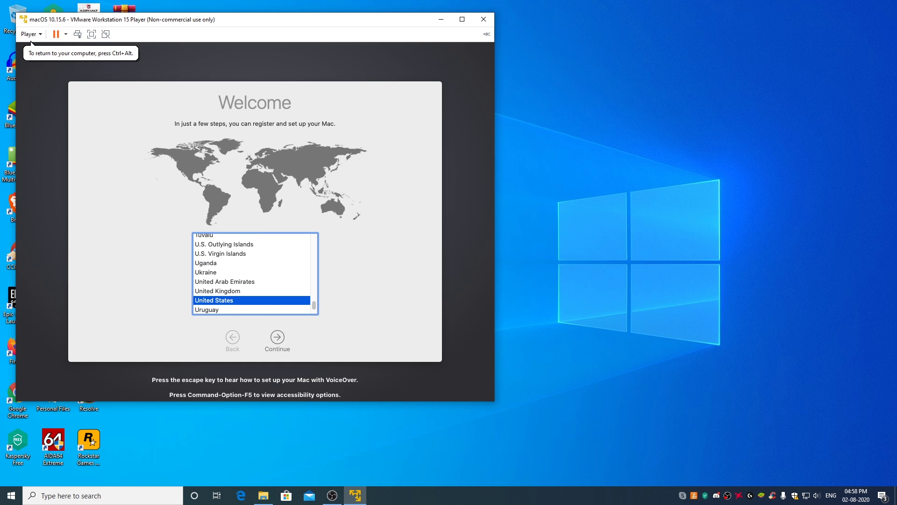
pyautogui.click(279, 338)
pyautogui.click(279, 339)
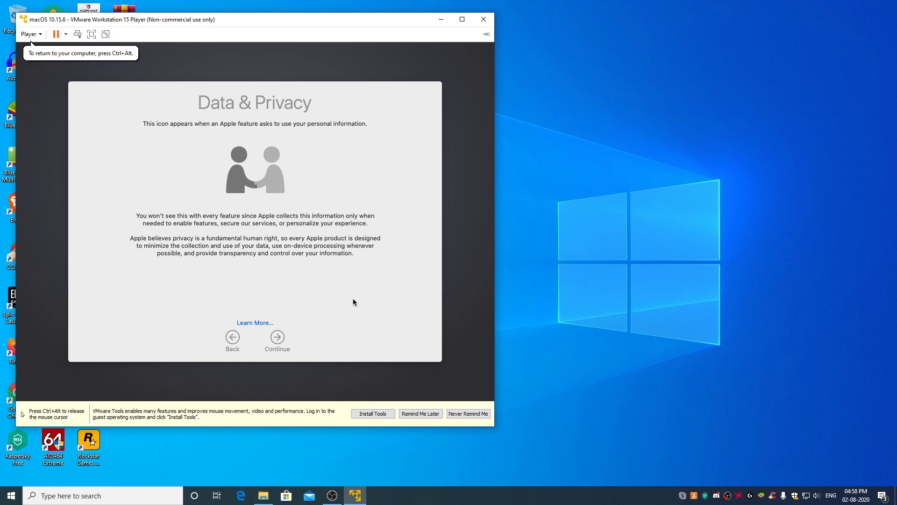
pyautogui.click(278, 338)
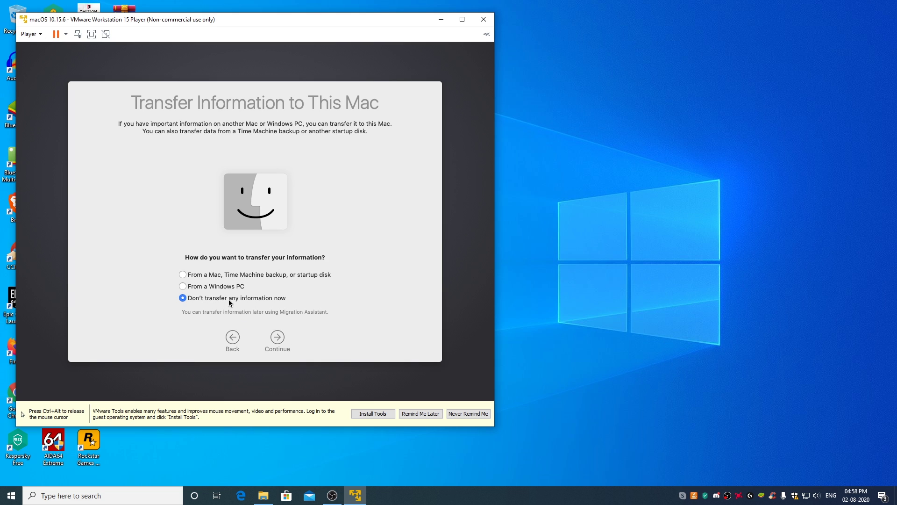
# Skip data transfer and Apple ID sign-in, then agree to the macOS license terms
pyautogui.click(276, 339)
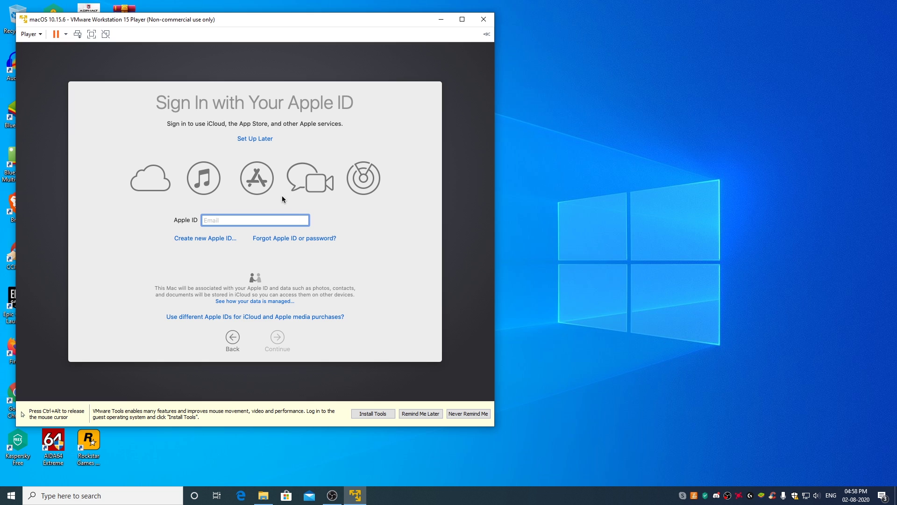
pyautogui.click(259, 139)
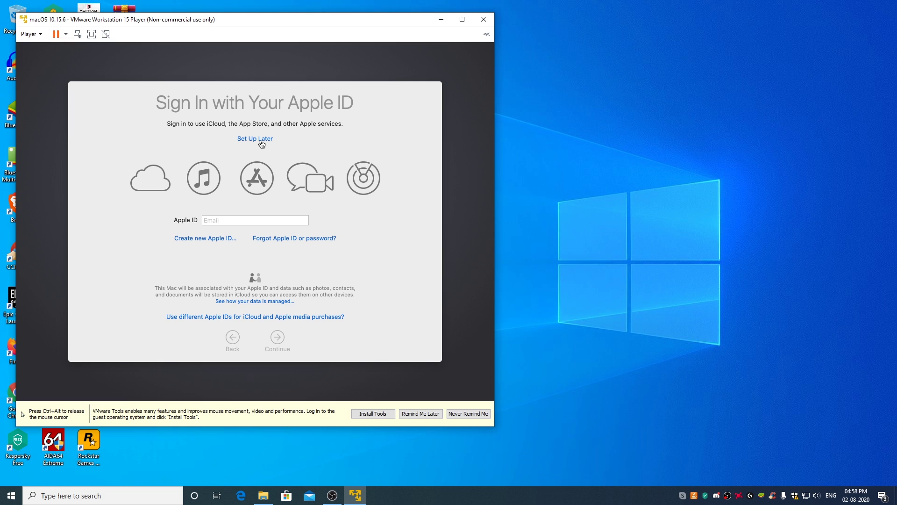
pyautogui.click(327, 130)
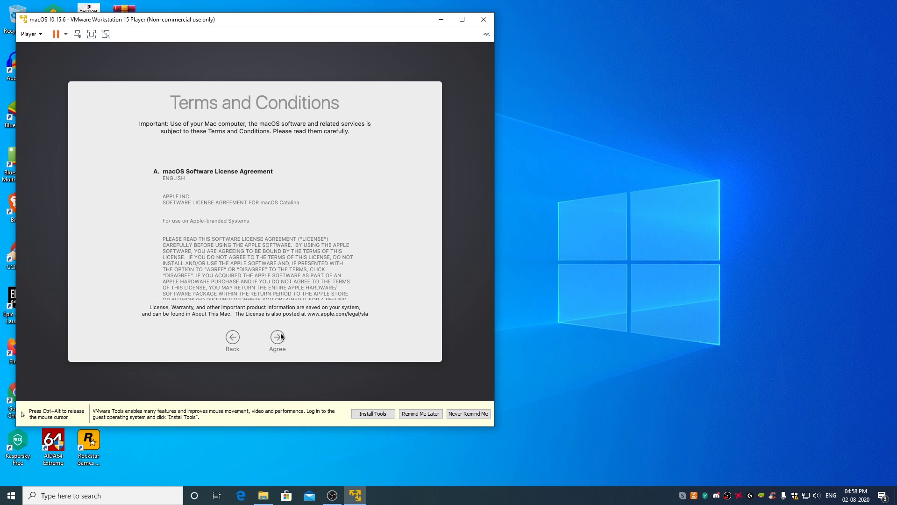
pyautogui.click(278, 337)
pyautogui.click(325, 129)
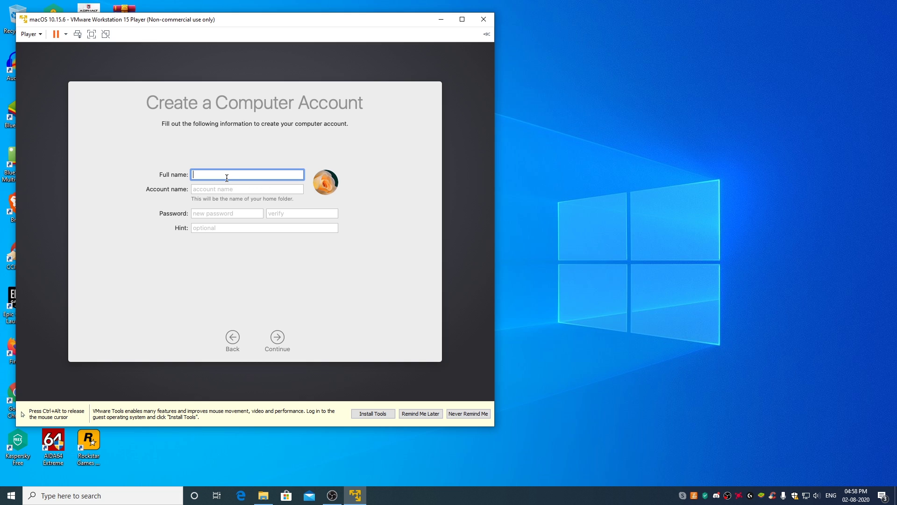
# Enter the full name, keep the account name, and enter and verify the password to create the account
pyautogui.write('AmpedUpTech')
pyautogui.click(203, 191)
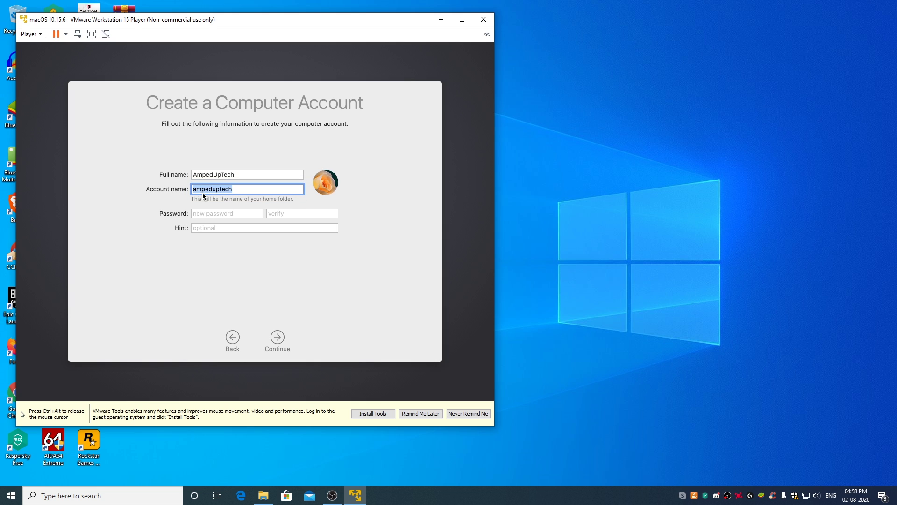
pyautogui.click(204, 214)
pyautogui.write('****')
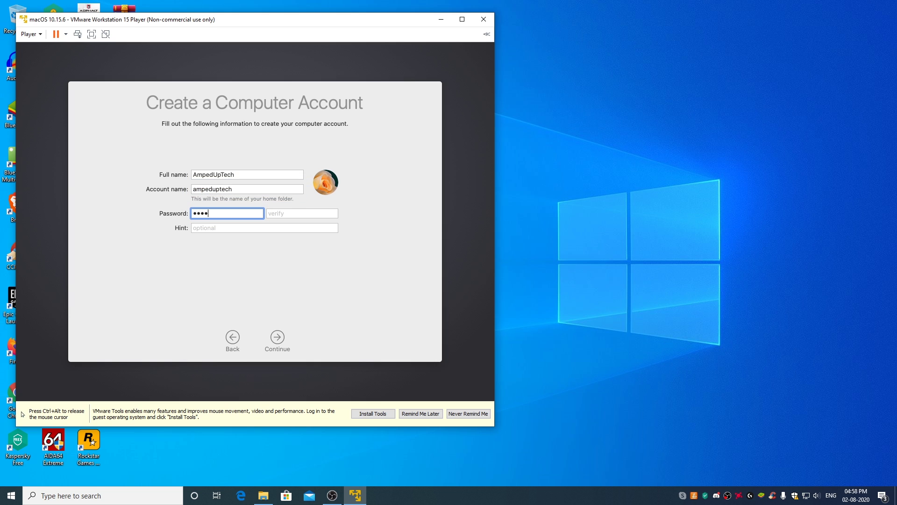
pyautogui.click(300, 213)
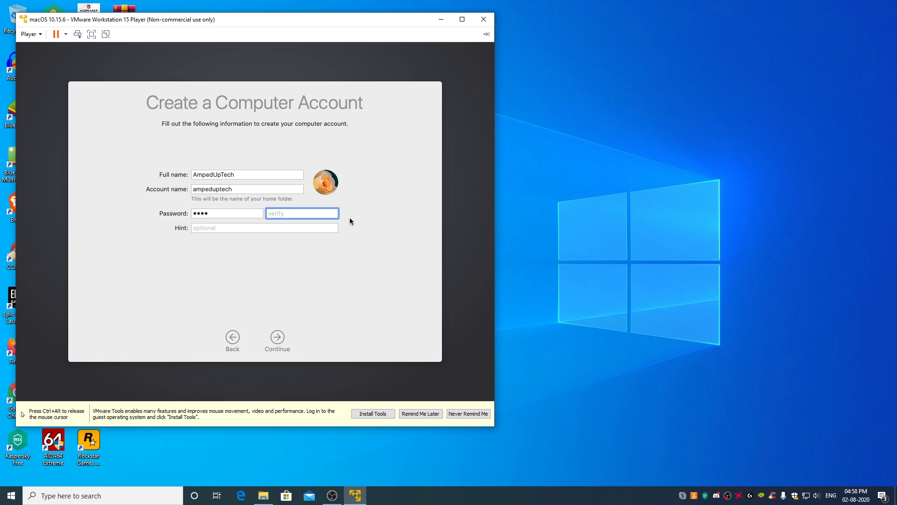
pyautogui.write('****')
pyautogui.click(278, 337)
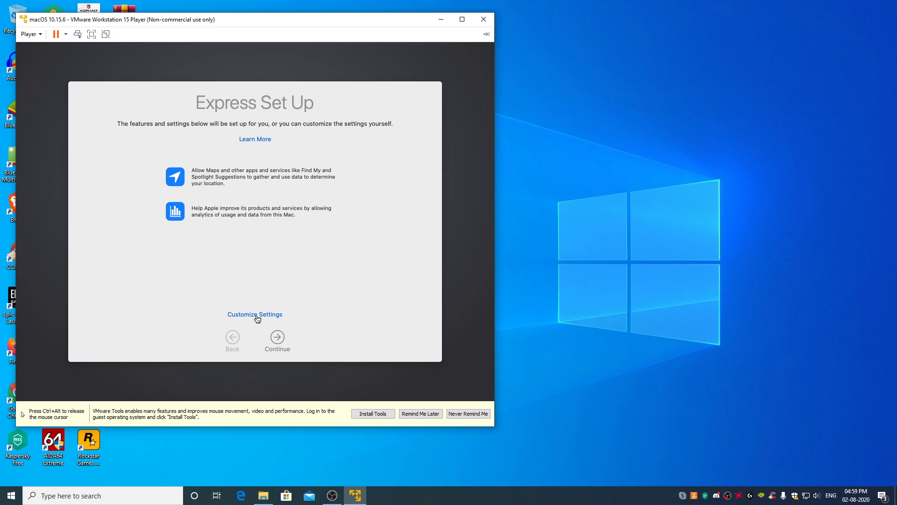
# Choose Customize Settings, decline Location Services, and keep the Cupertino time zone
pyautogui.click(257, 316)
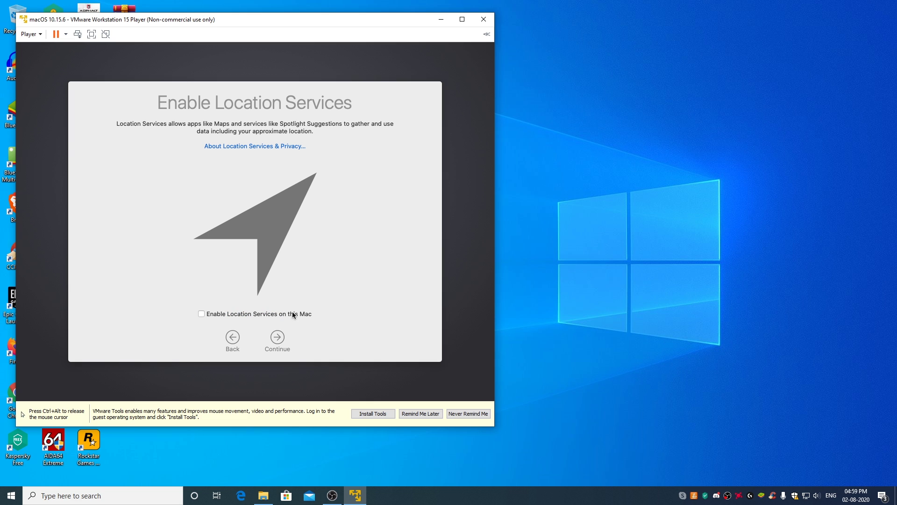
pyautogui.click(279, 337)
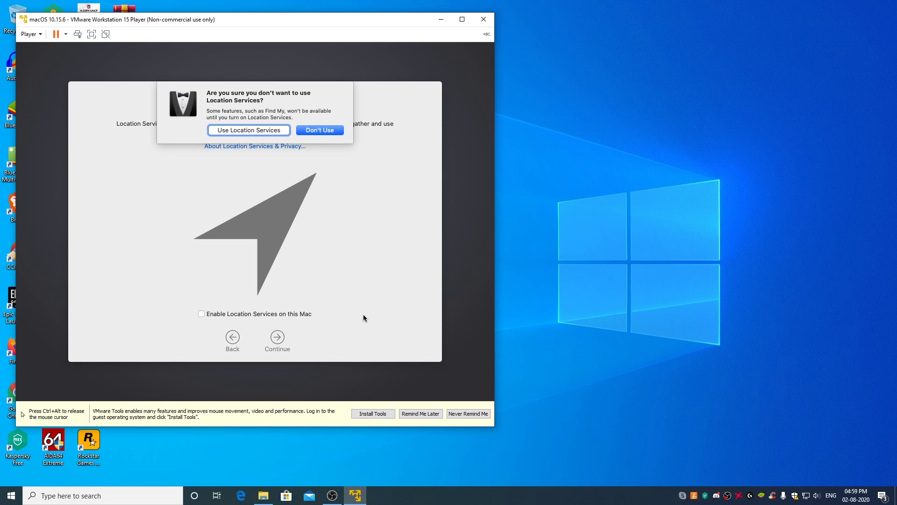
pyautogui.click(319, 131)
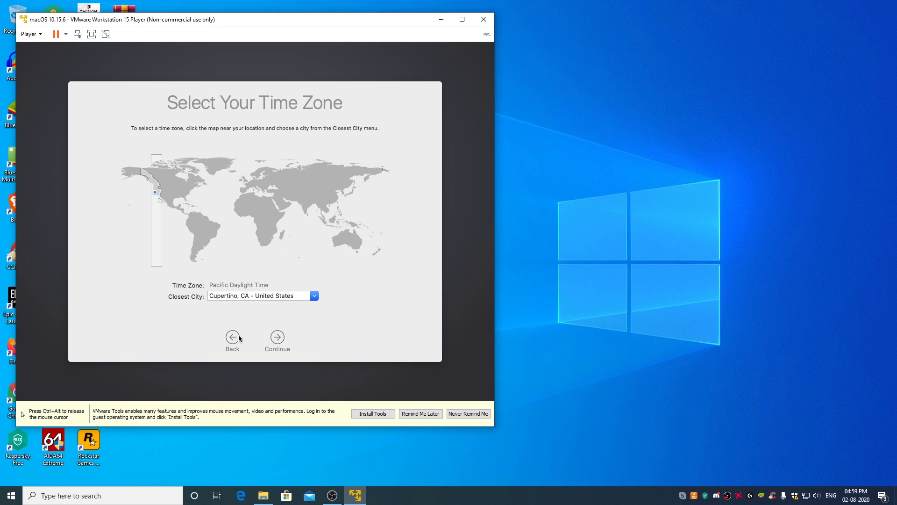
pyautogui.click(280, 339)
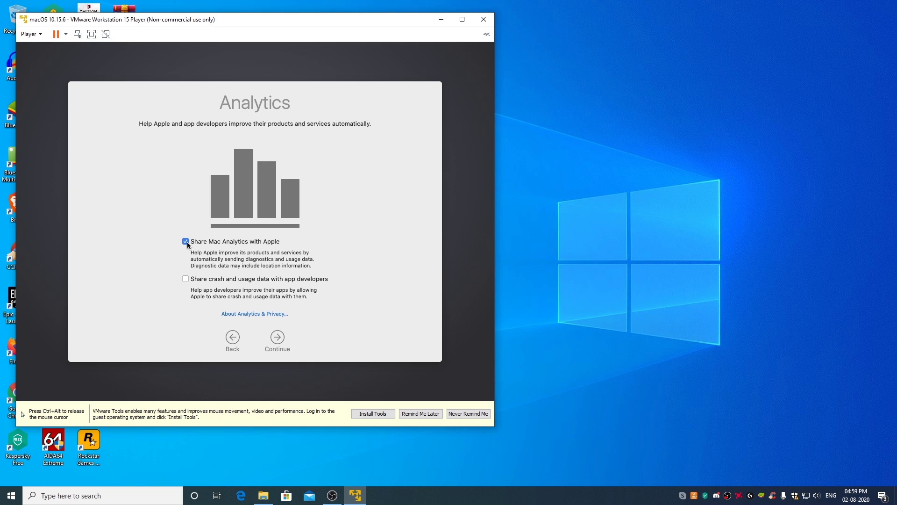
# Turn off Mac analytics and Ask Siri, defer Screen Time, and pick the Dark appearance
pyautogui.click(185, 242)
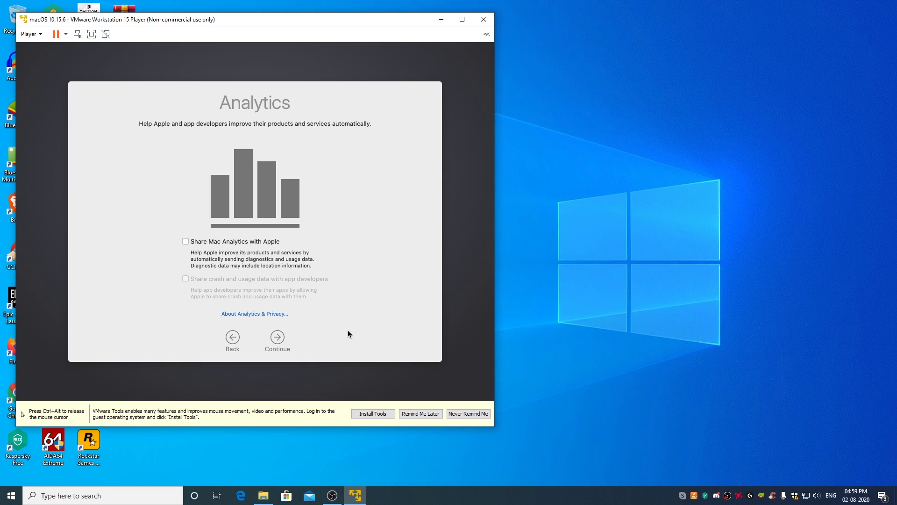
pyautogui.click(277, 337)
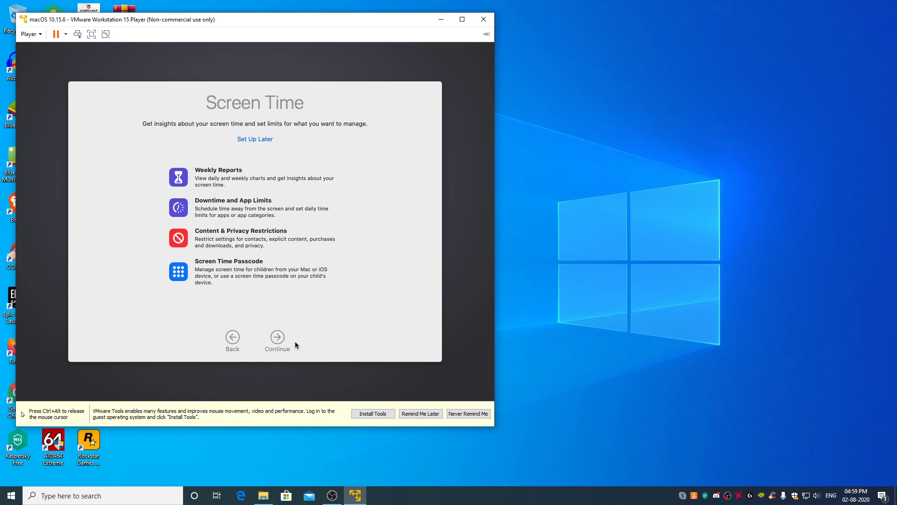
pyautogui.click(260, 140)
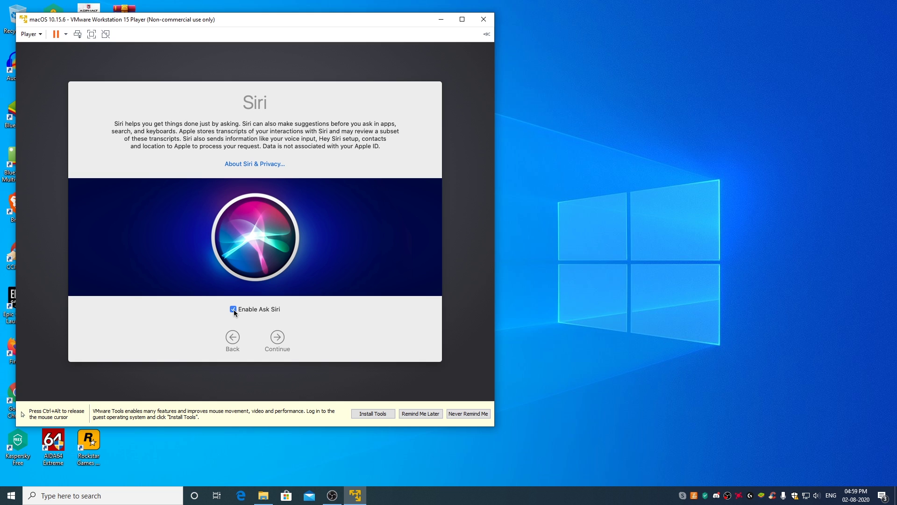
pyautogui.click(234, 311)
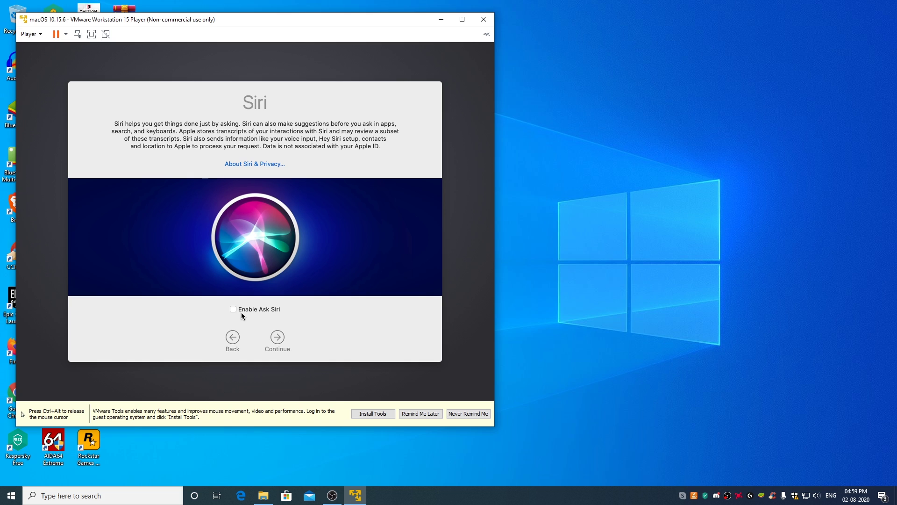
pyautogui.click(280, 339)
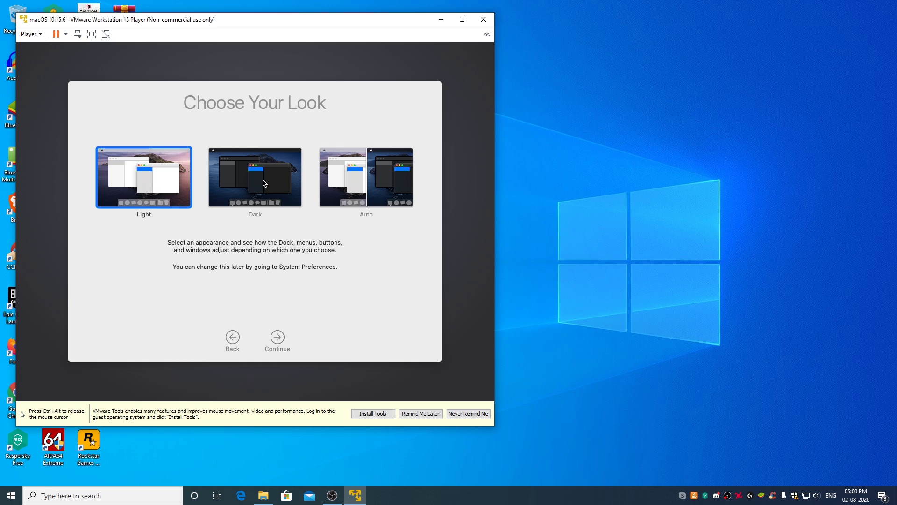
pyautogui.click(265, 182)
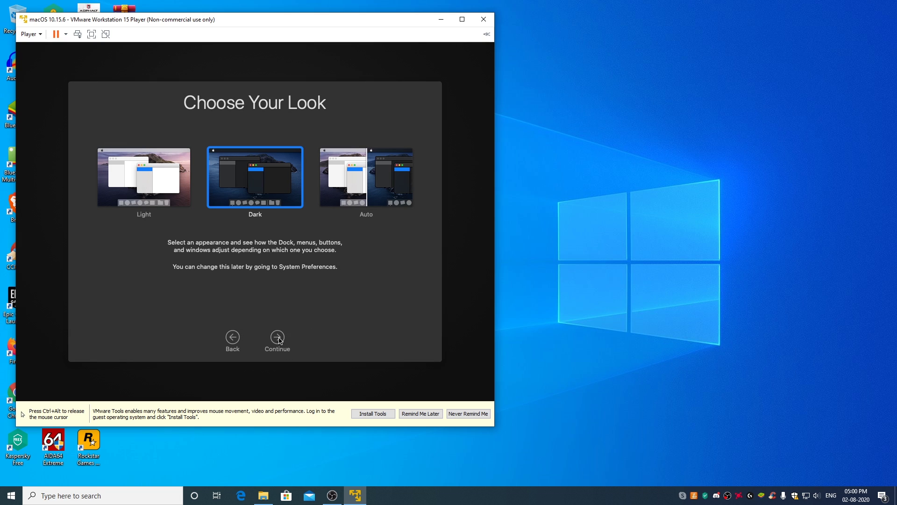
pyautogui.click(278, 338)
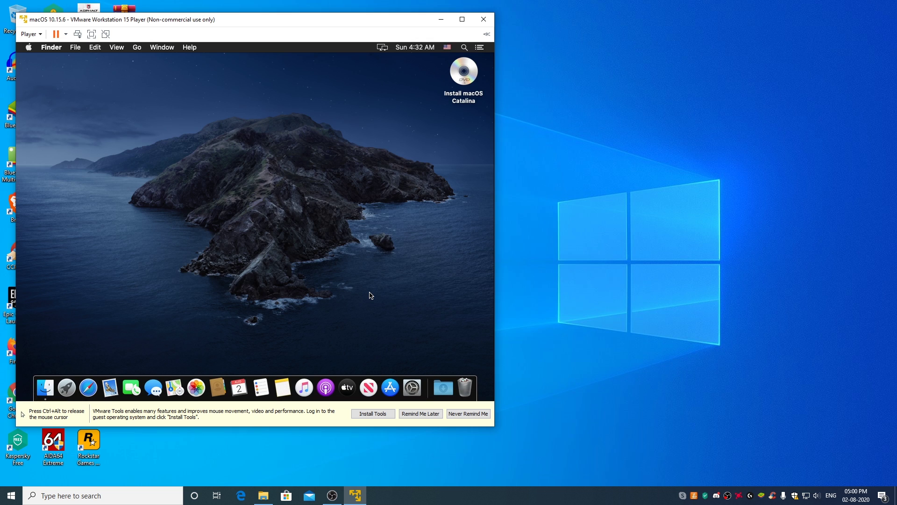
# View About This Mac, then eject the Install macOS Catalina disc from the desktop
pyautogui.click(29, 48)
pyautogui.click(60, 80)
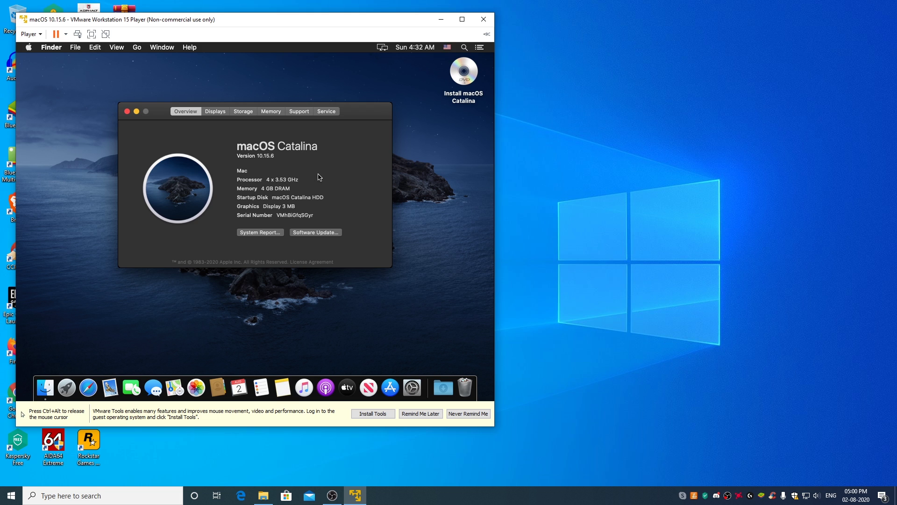
pyautogui.click(136, 111)
pyautogui.rightClick(474, 79)
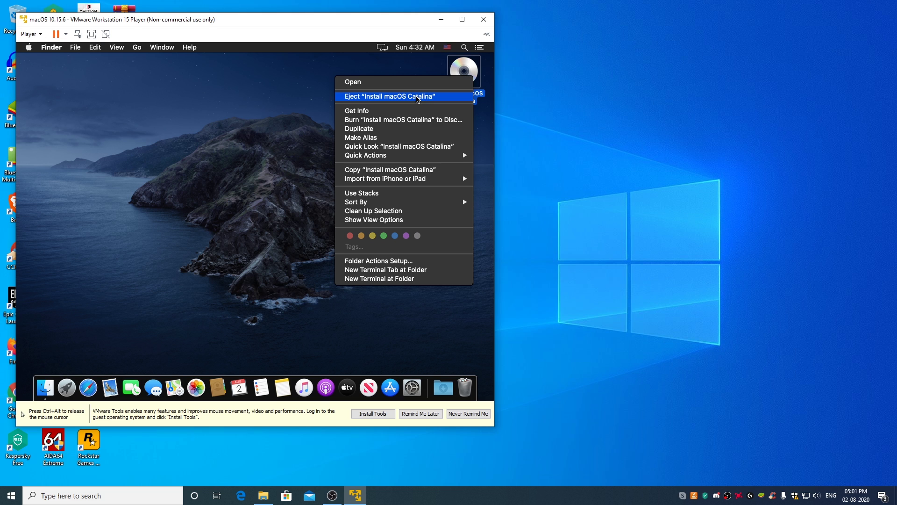
pyautogui.click(418, 98)
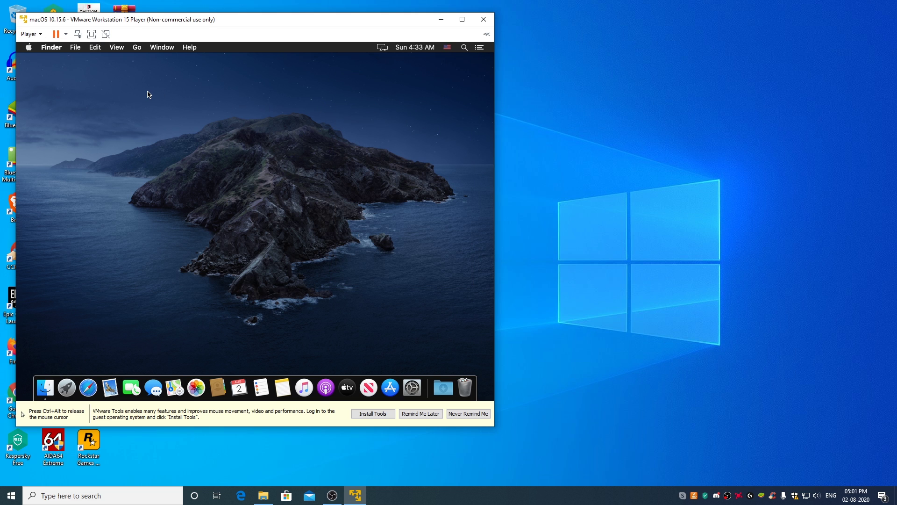
# In the CD/DVD (SATA) settings, tick Connected and load the darwin.iso image file
pyautogui.click(30, 35)
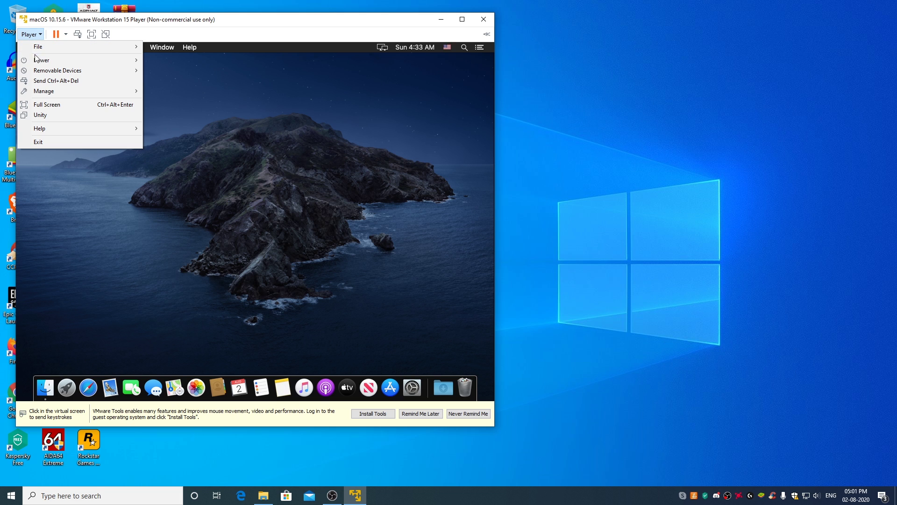
pyautogui.moveTo(50, 70)
pyautogui.moveTo(196, 71)
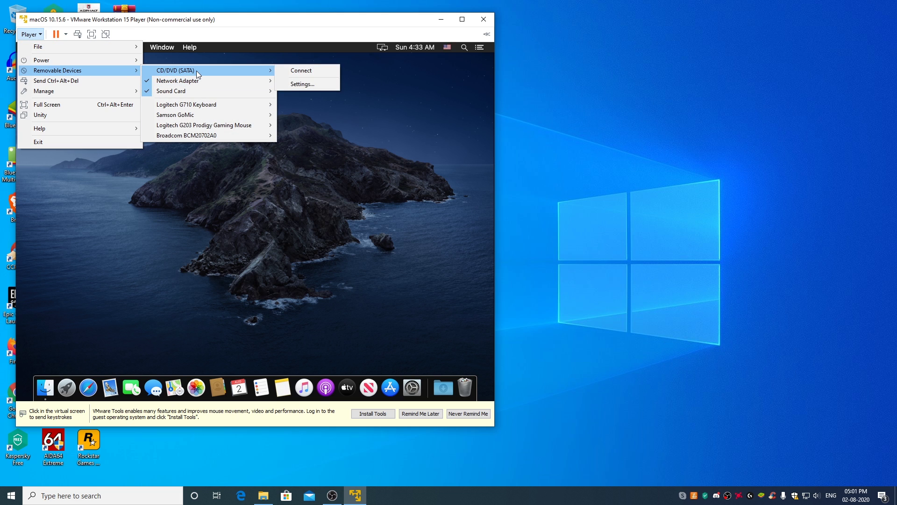
pyautogui.click(308, 84)
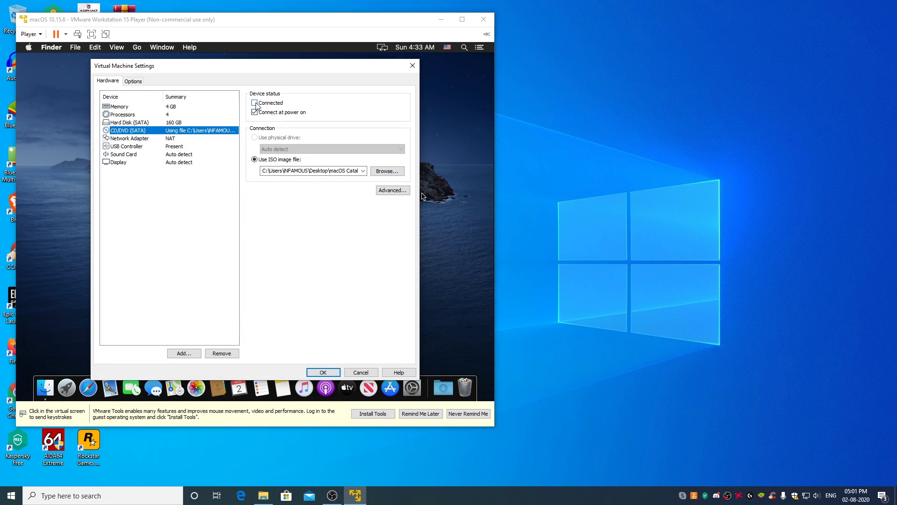
pyautogui.click(255, 104)
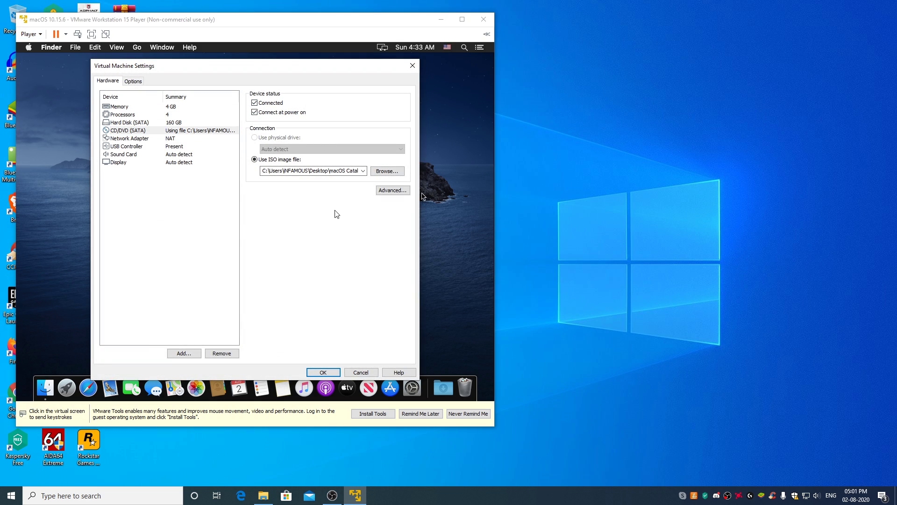
pyautogui.click(394, 173)
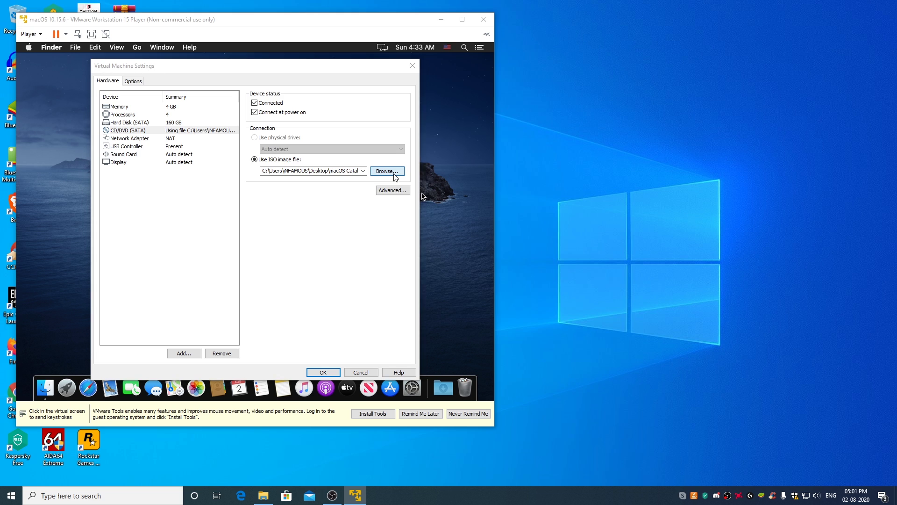
pyautogui.click(201, 153)
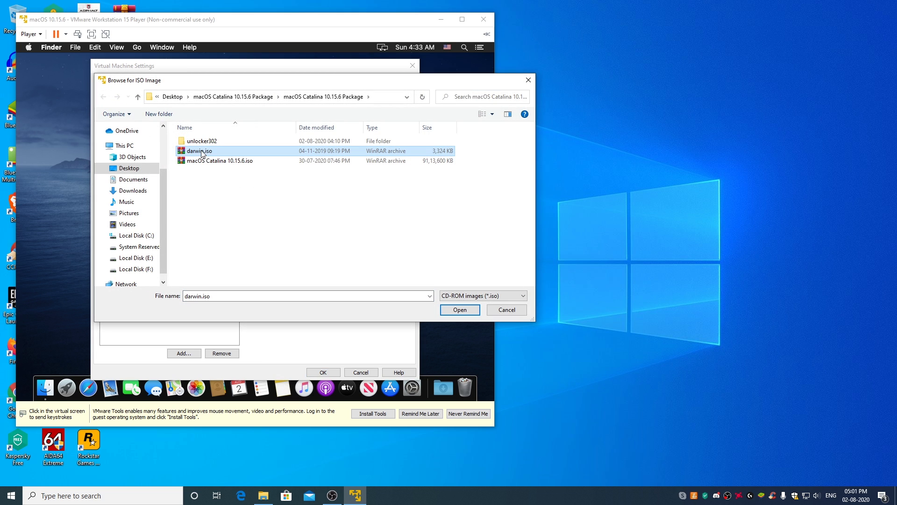
pyautogui.click(459, 311)
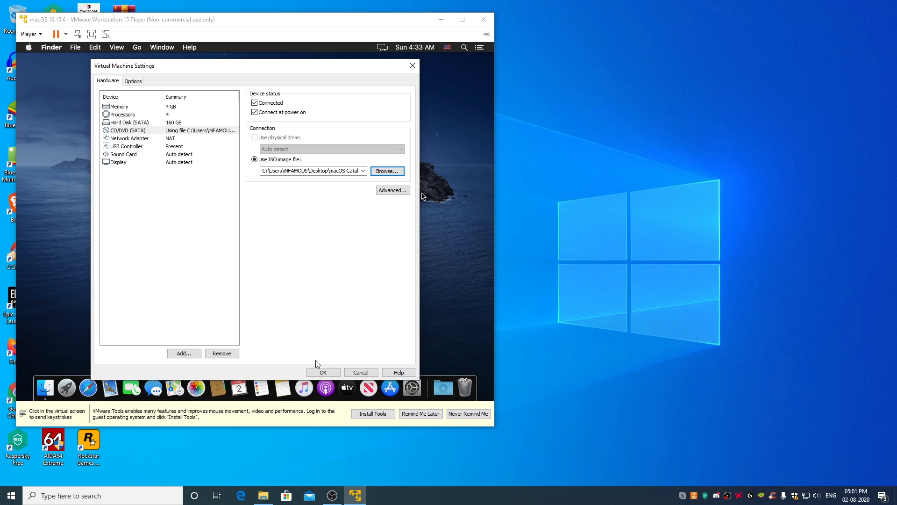
# Apply the drive settings, launch Install VMware Tools, and authorise the standard installation with the account password
pyautogui.click(322, 373)
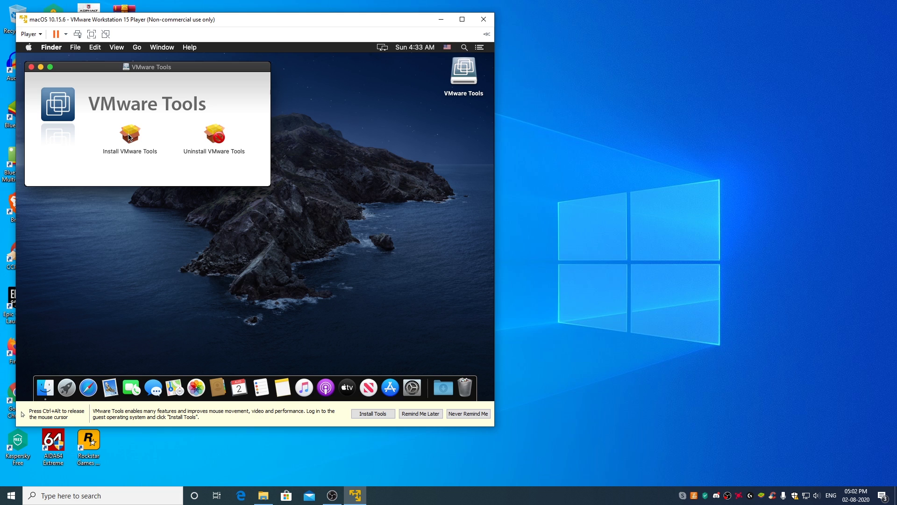
pyautogui.doubleClick(134, 139)
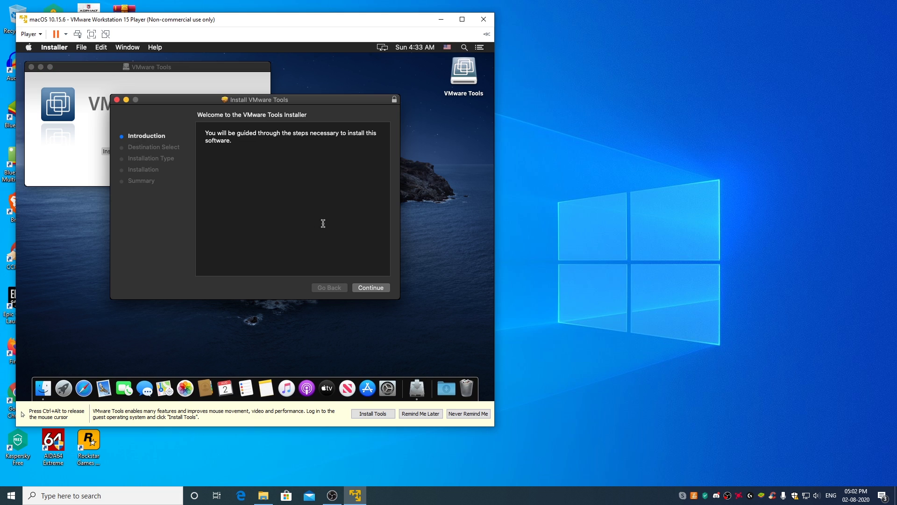
pyautogui.click(373, 287)
pyautogui.click(383, 288)
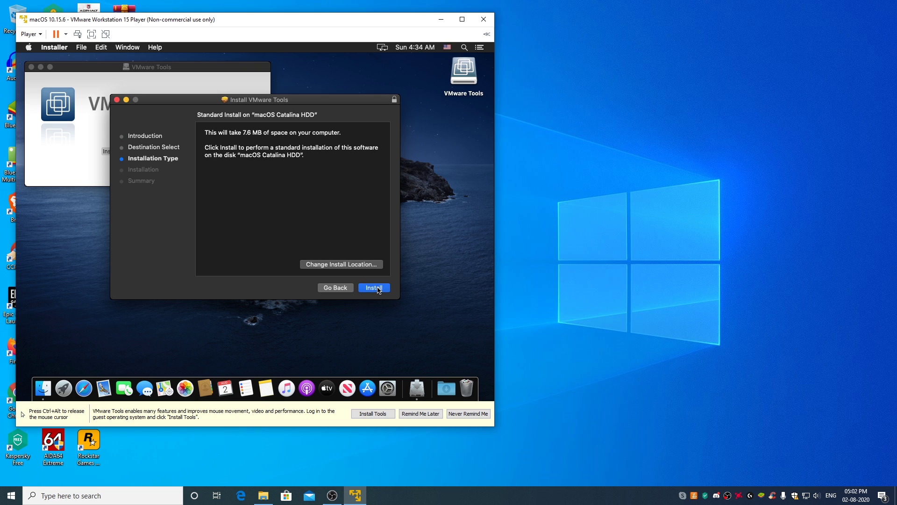
pyautogui.click(311, 153)
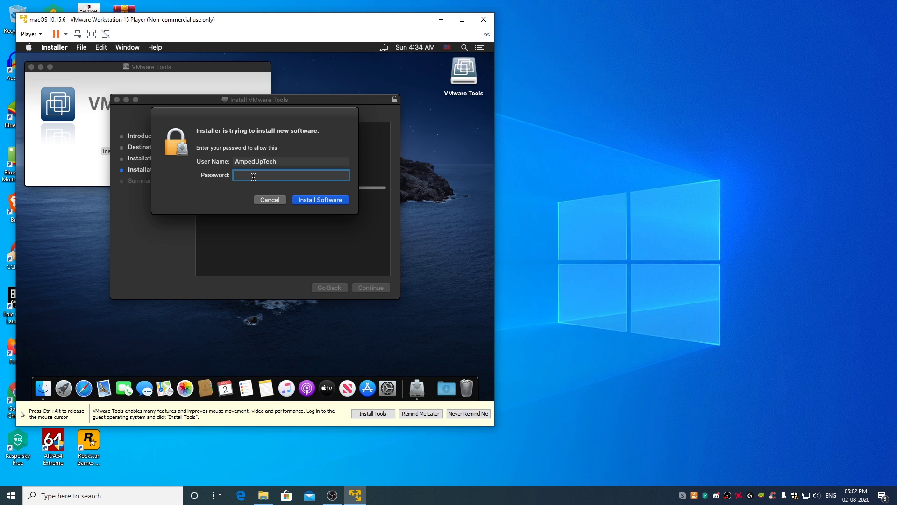
pyautogui.write('••••')
pyautogui.click(318, 200)
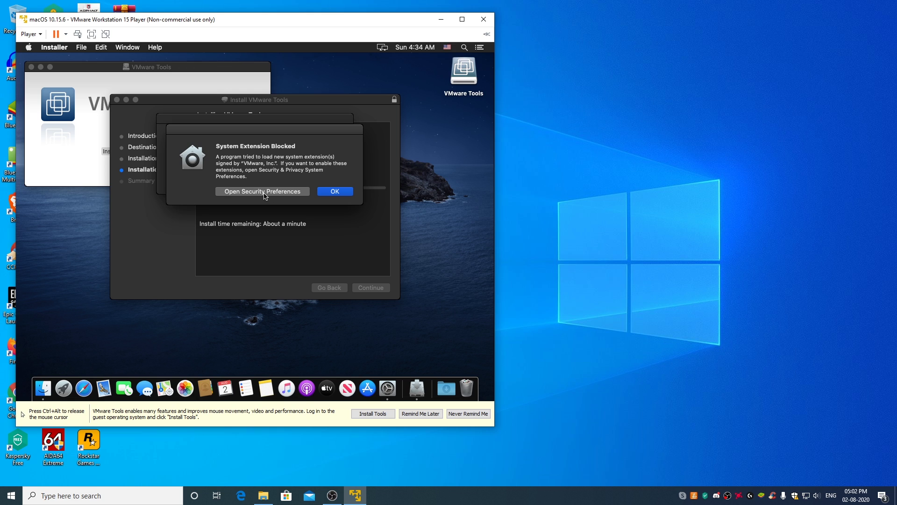
# In Security & Privacy, unlock with the password, allow VMware, Inc. system software, relock and close
pyautogui.click(264, 195)
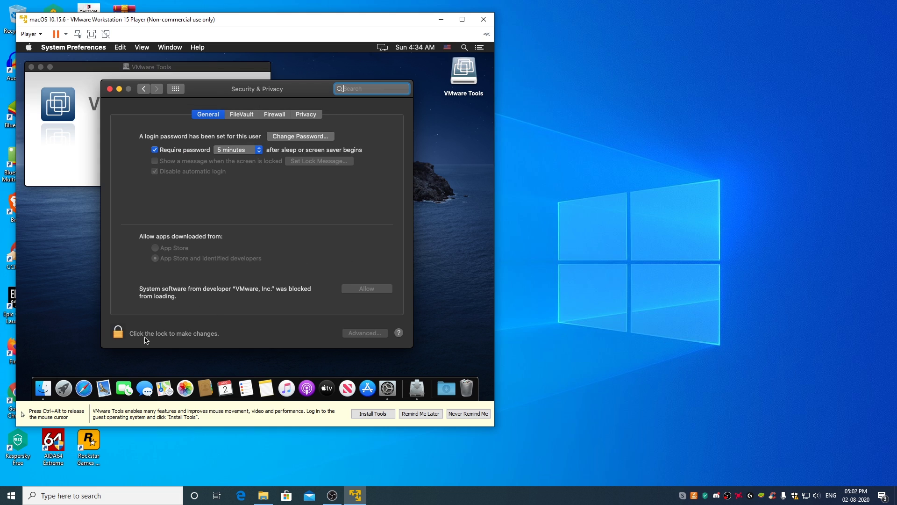
pyautogui.click(118, 333)
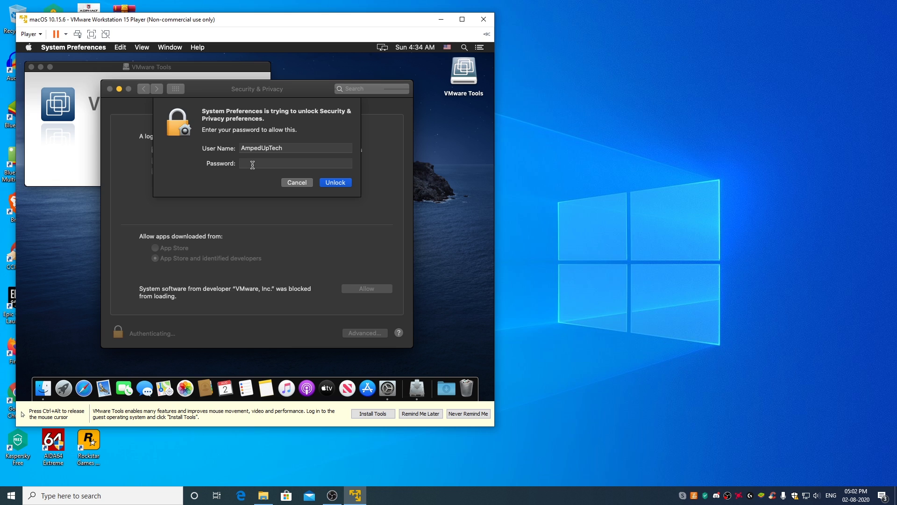
pyautogui.write('••••')
pyautogui.click(335, 183)
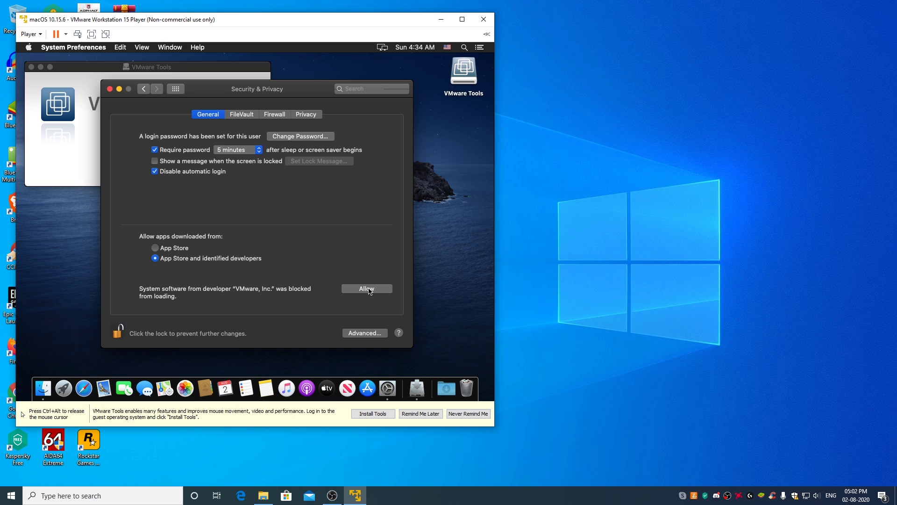
pyautogui.click(367, 289)
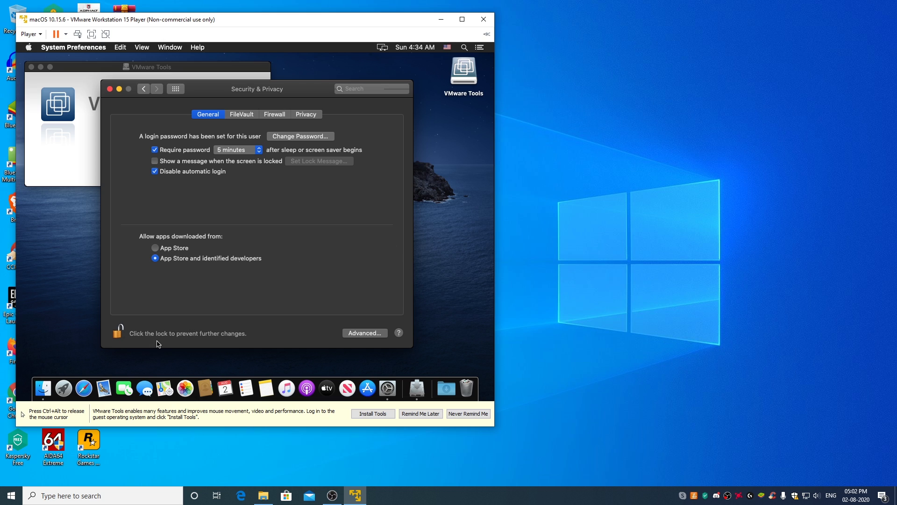
pyautogui.click(119, 332)
pyautogui.click(109, 89)
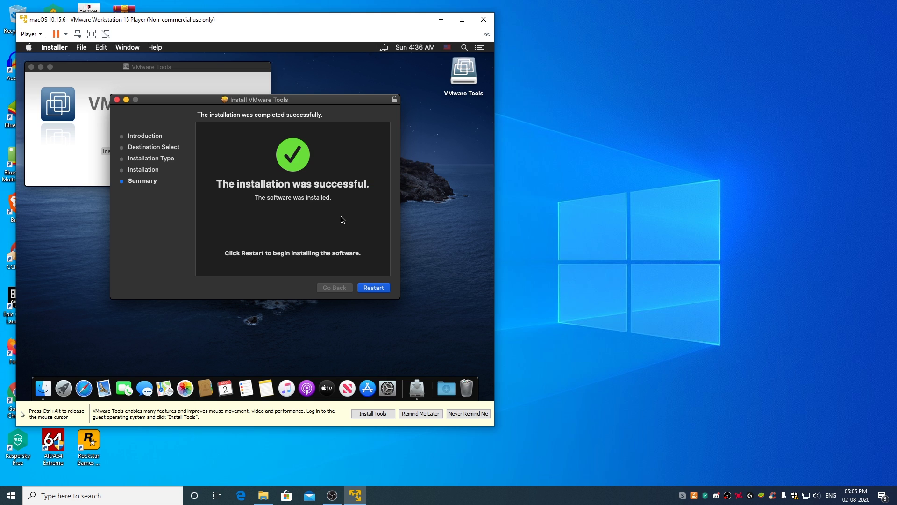
# Restart macOS from the installer and log back in with the account password
pyautogui.click(374, 287)
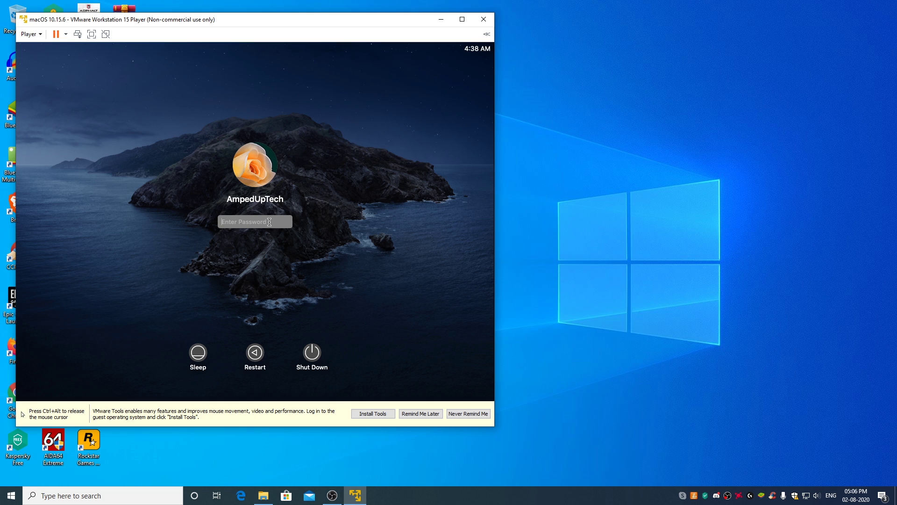
pyautogui.write('****')
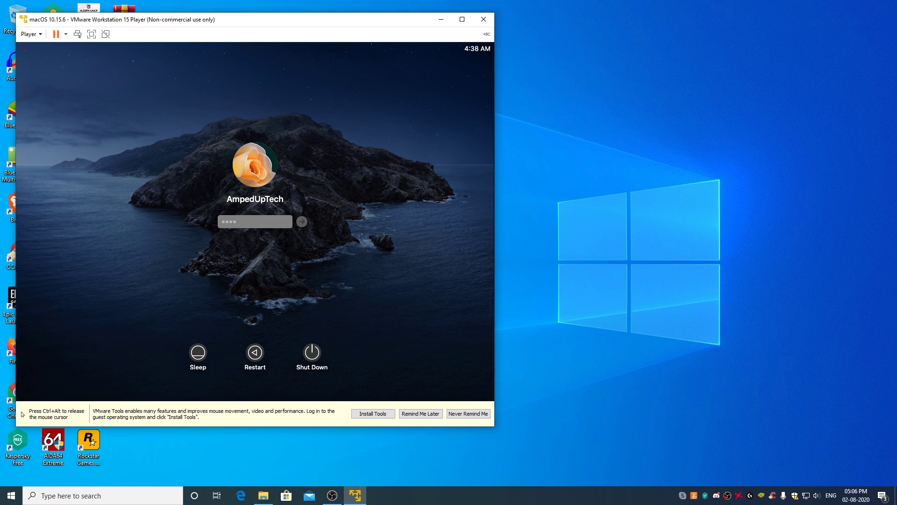
pyautogui.press('Return')
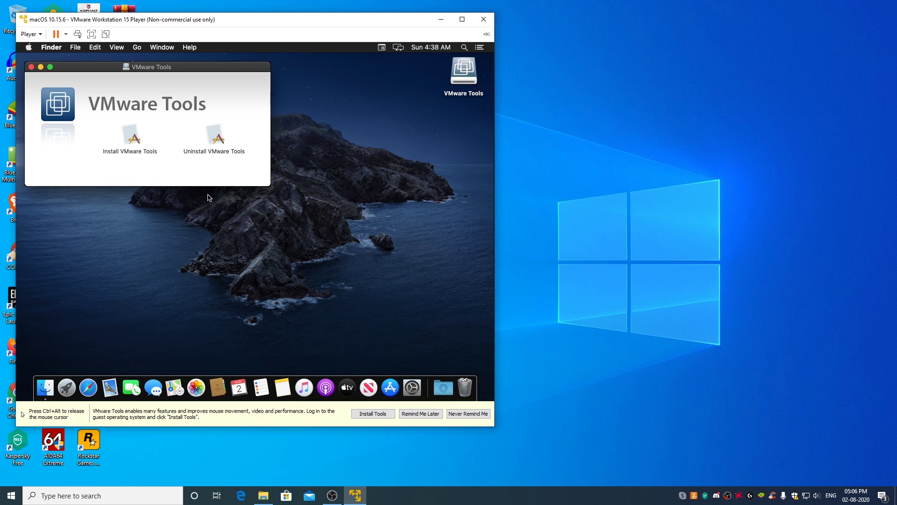
# Close the VMware Tools disc window on the Catalina desktop
pyautogui.click(32, 67)
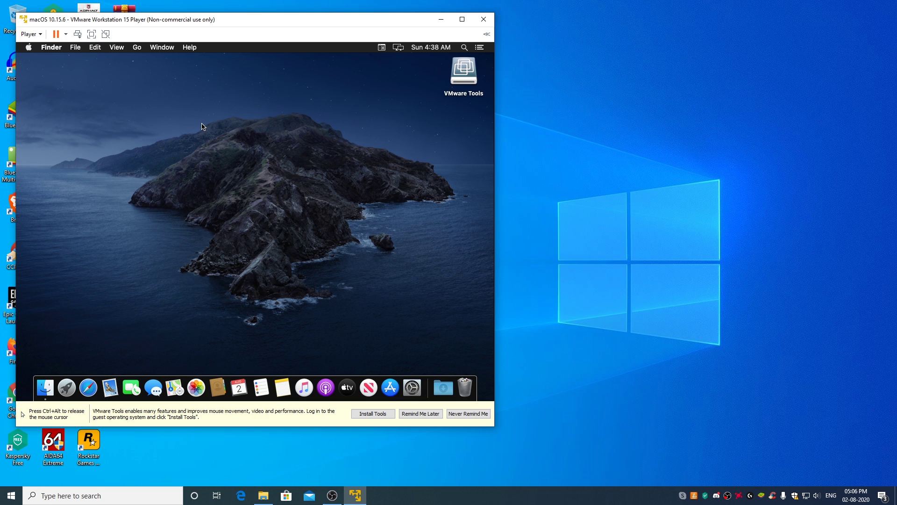